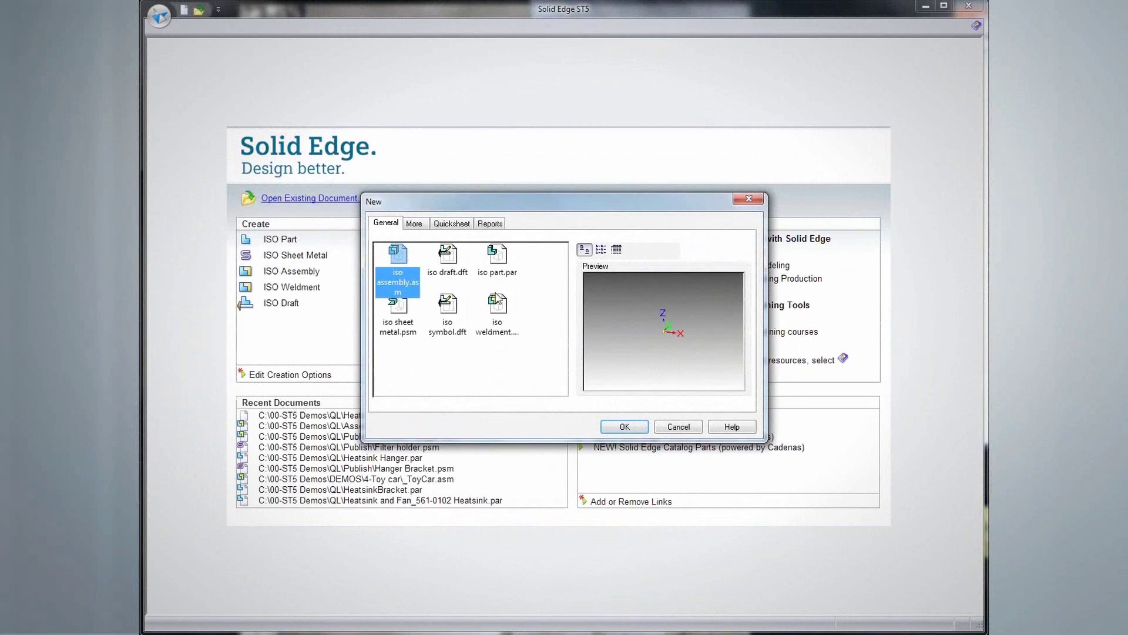
Create a part from the iso part.par template, accept the model translation, and begin the profile line
{"action": "left_click", "coordinate": [498, 263]}
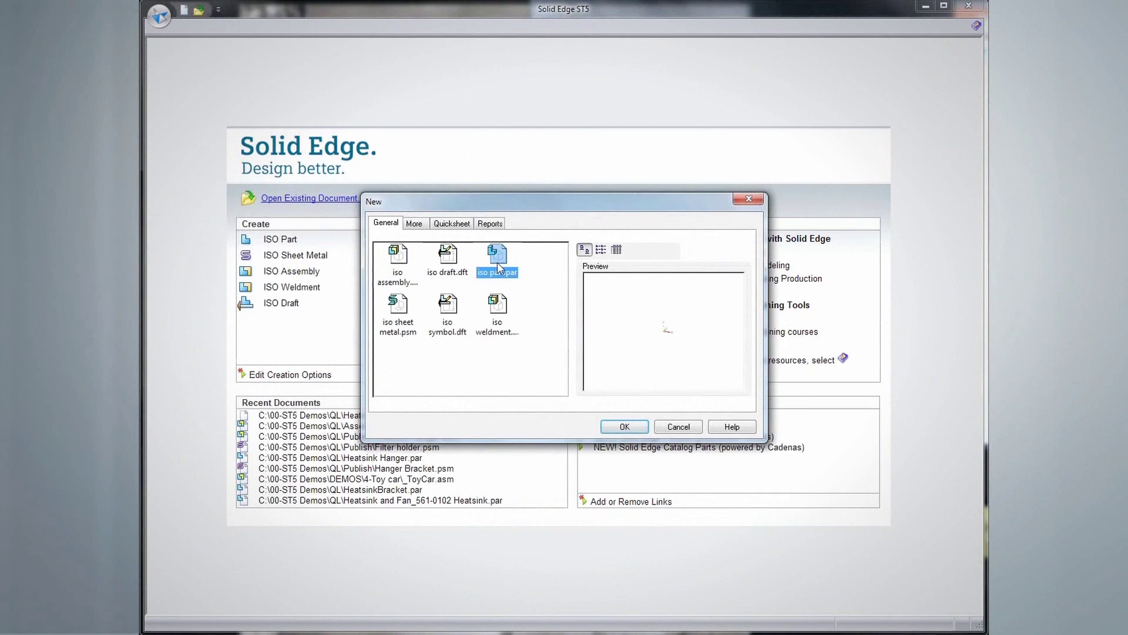
{"action": "left_click", "coordinate": [624, 428]}
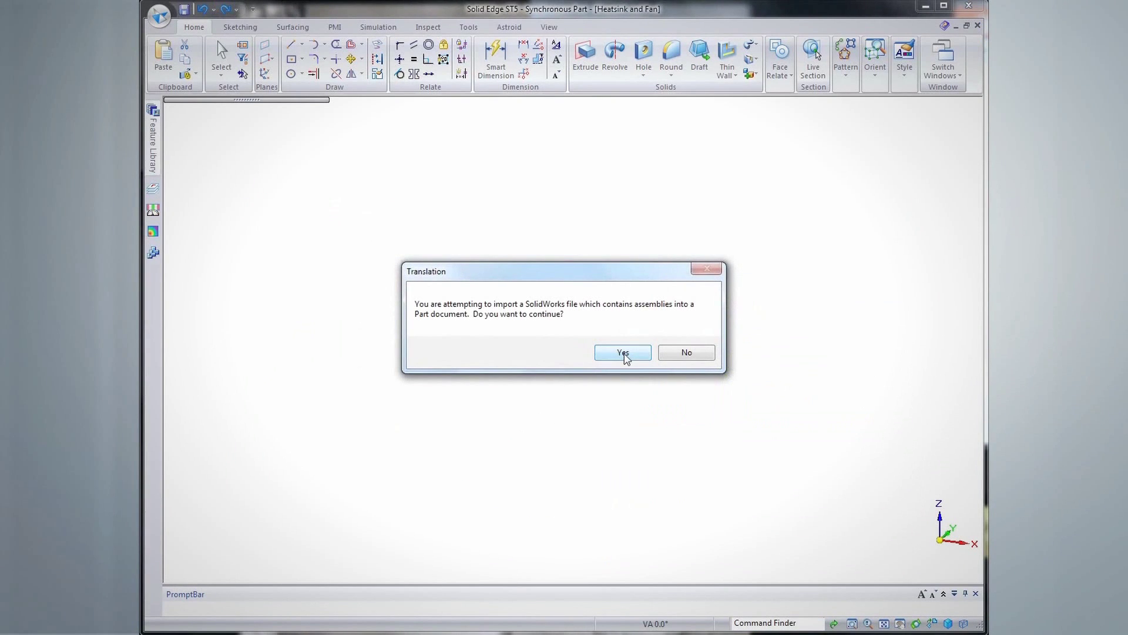
{"action": "left_click", "coordinate": [624, 354]}
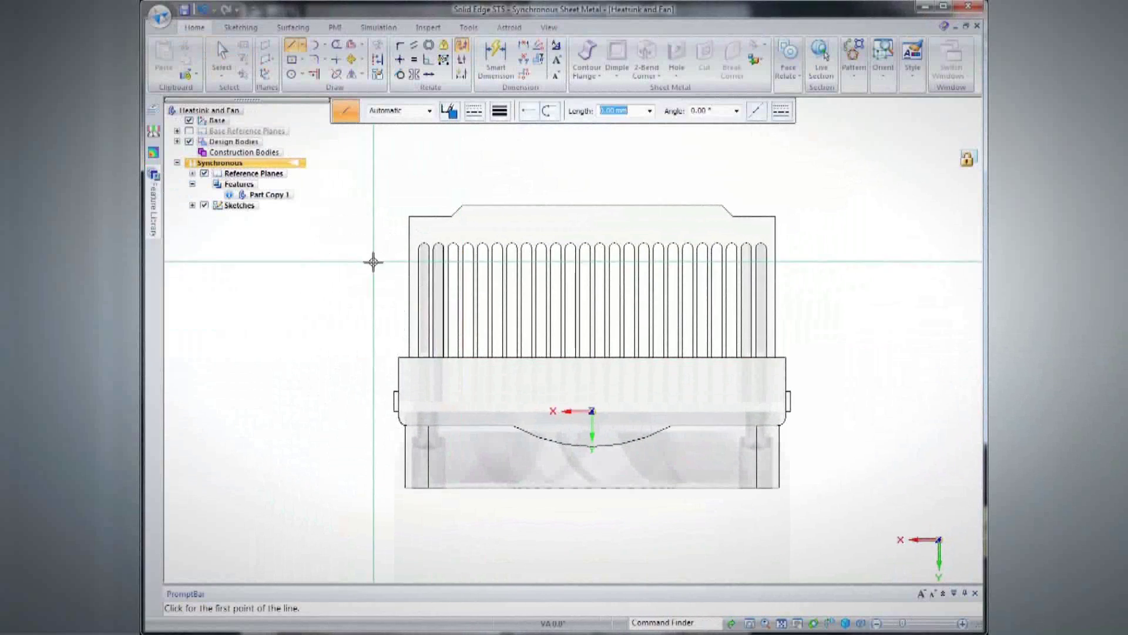
{"action": "left_click", "coordinate": [377, 259]}
Finish the three-sided profile around the heatsink and dimension its right gap to 4
{"action": "left_click", "coordinate": [811, 418]}
{"action": "left_click", "coordinate": [811, 258]}
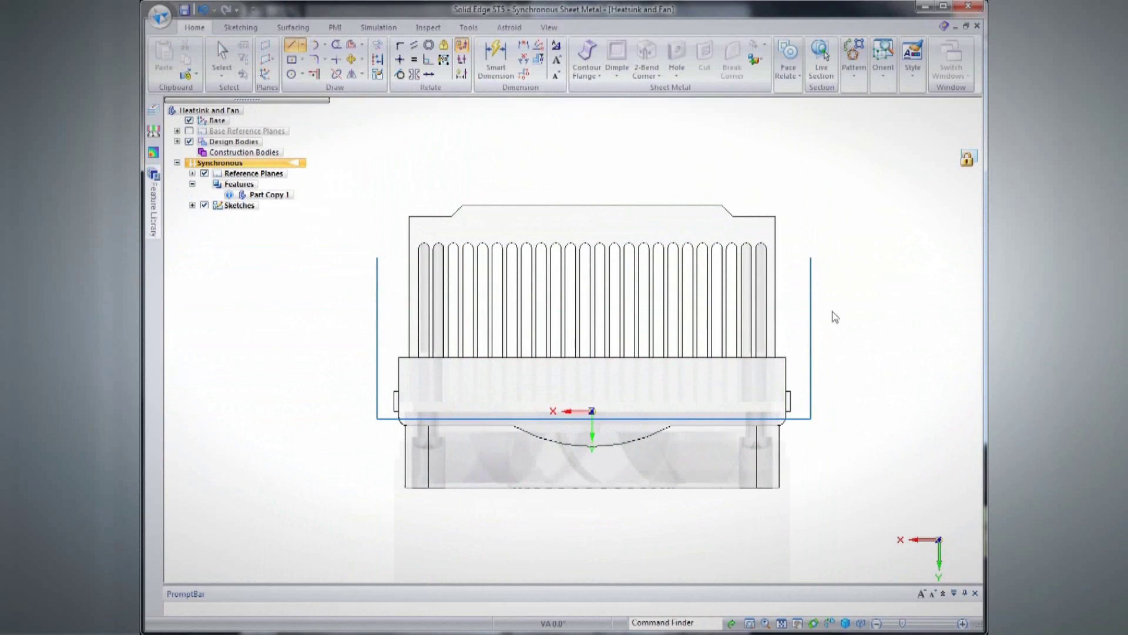
{"action": "left_click", "coordinate": [495, 58]}
{"action": "left_click", "coordinate": [812, 315]}
{"action": "left_click", "coordinate": [779, 317]}
{"action": "type", "text": "4"}
{"action": "key", "text": "Return"}
Dimension the profile's left and bottom gaps to the heatsink as 4 each
{"action": "left_click", "coordinate": [376, 290]}
{"action": "left_click", "coordinate": [398, 299]}
{"action": "type", "text": "4"}
{"action": "key", "text": "Return"}
{"action": "left_click", "coordinate": [387, 409]}
{"action": "left_click", "coordinate": [297, 412]}
{"action": "type", "text": "4"}
{"action": "key", "text": "Return"}
{"action": "key", "text": "Escape"}
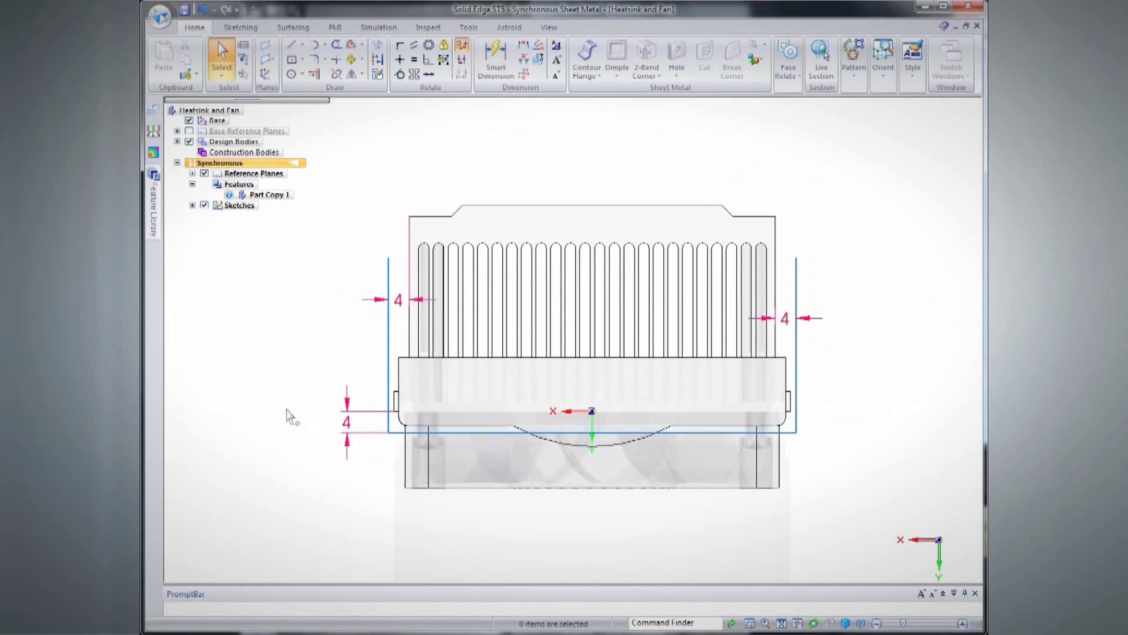
{"action": "key", "text": "ctrl+i"}
Build a contour flange from the profile, then select and move the heatsink's front face
{"action": "right_click", "coordinate": [340, 311]}
{"action": "left_click", "coordinate": [586, 56]}
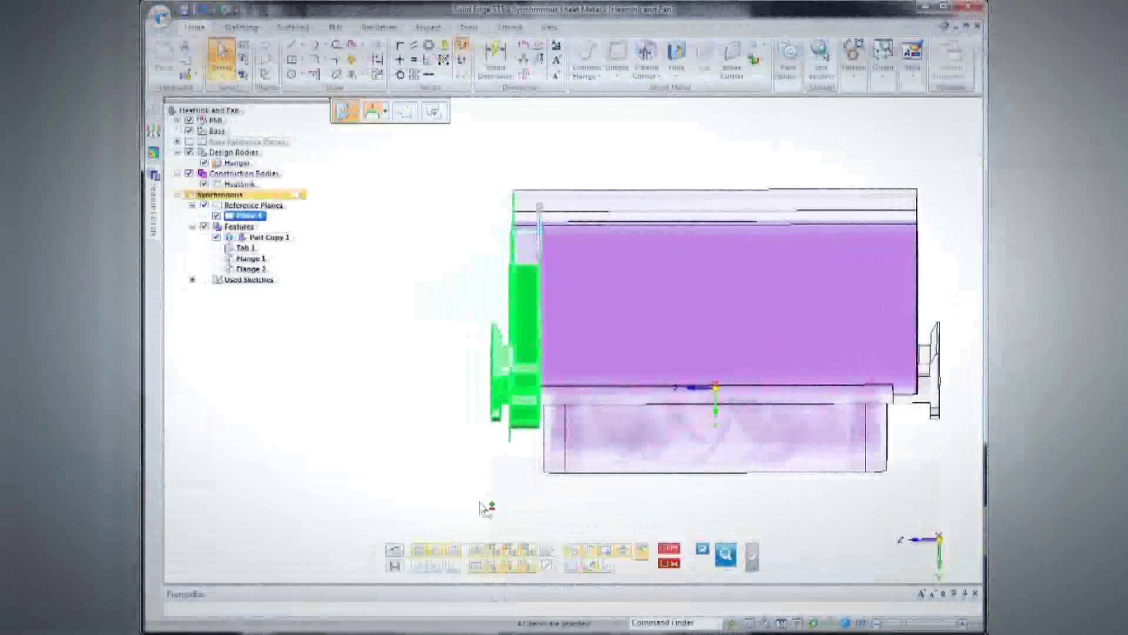
{"action": "key", "text": "ctrl+i"}
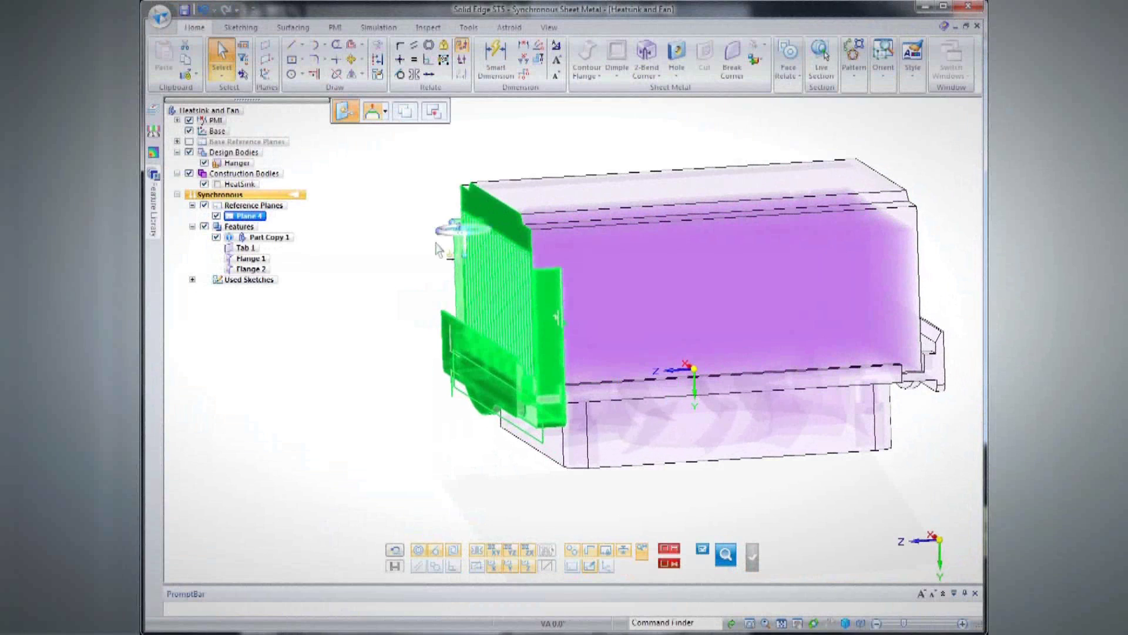
{"action": "left_click", "coordinate": [372, 273]}
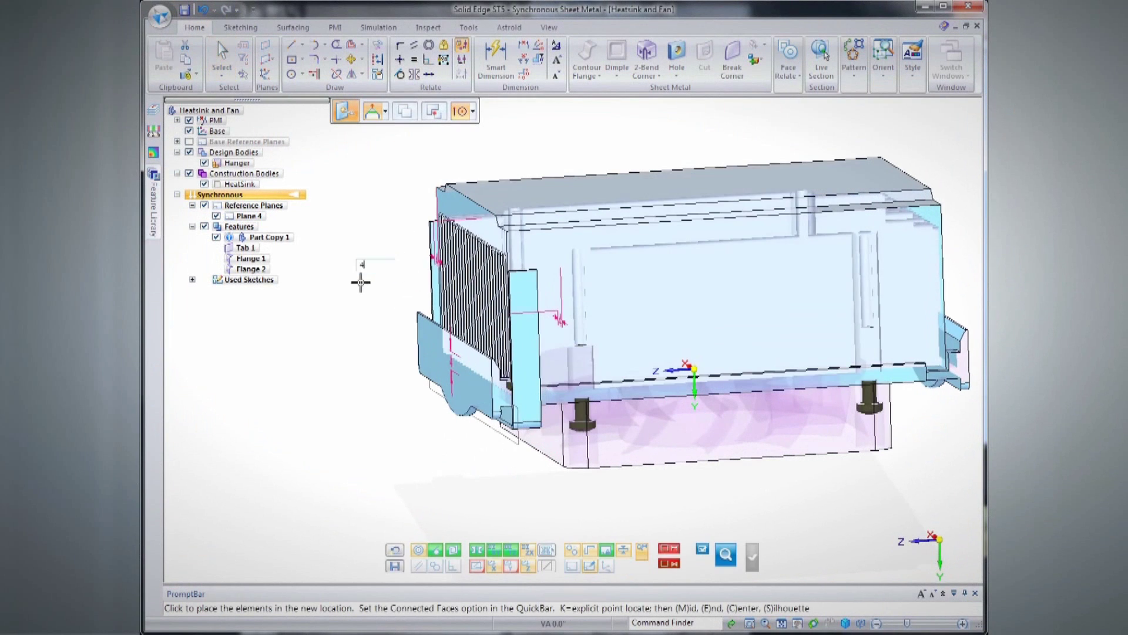
{"action": "left_click", "coordinate": [469, 218]}
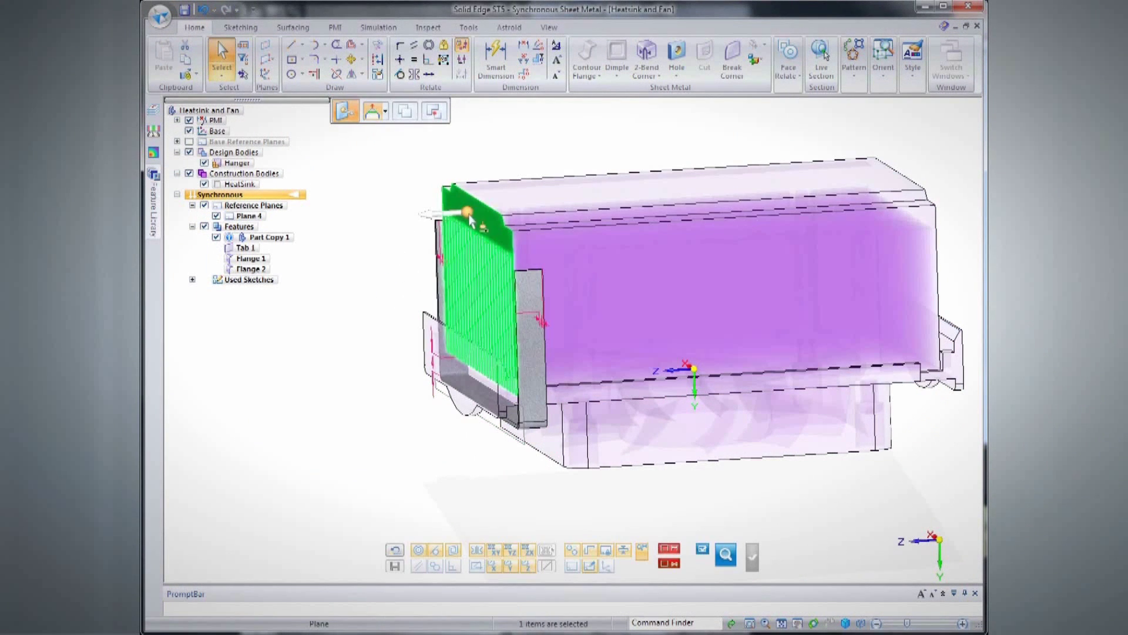
{"action": "left_click", "coordinate": [471, 361]}
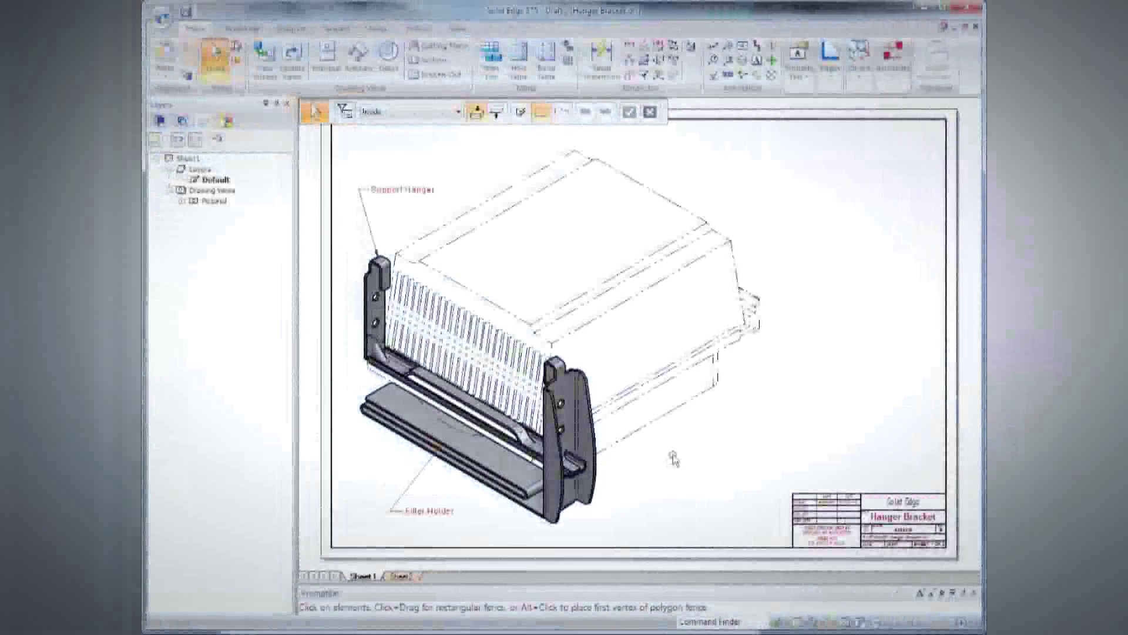
Place DETAIL A of the hanger's lower end at upper right, then view Sheet2
{"action": "right_click", "coordinate": [674, 457]}
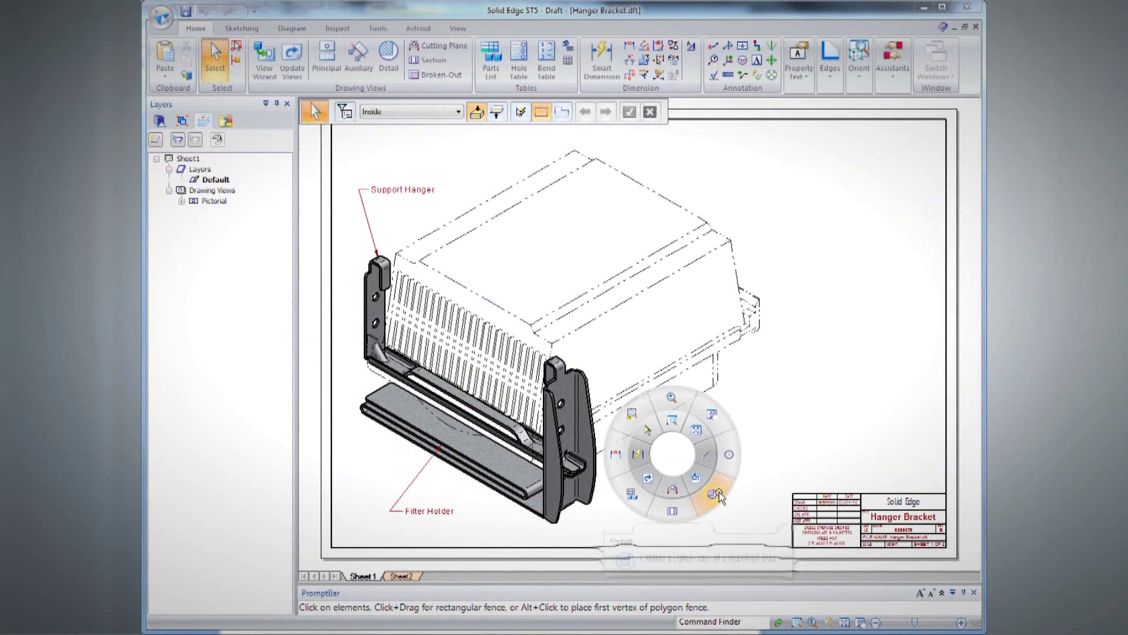
{"action": "left_click", "coordinate": [718, 495]}
{"action": "left_click", "coordinate": [585, 469]}
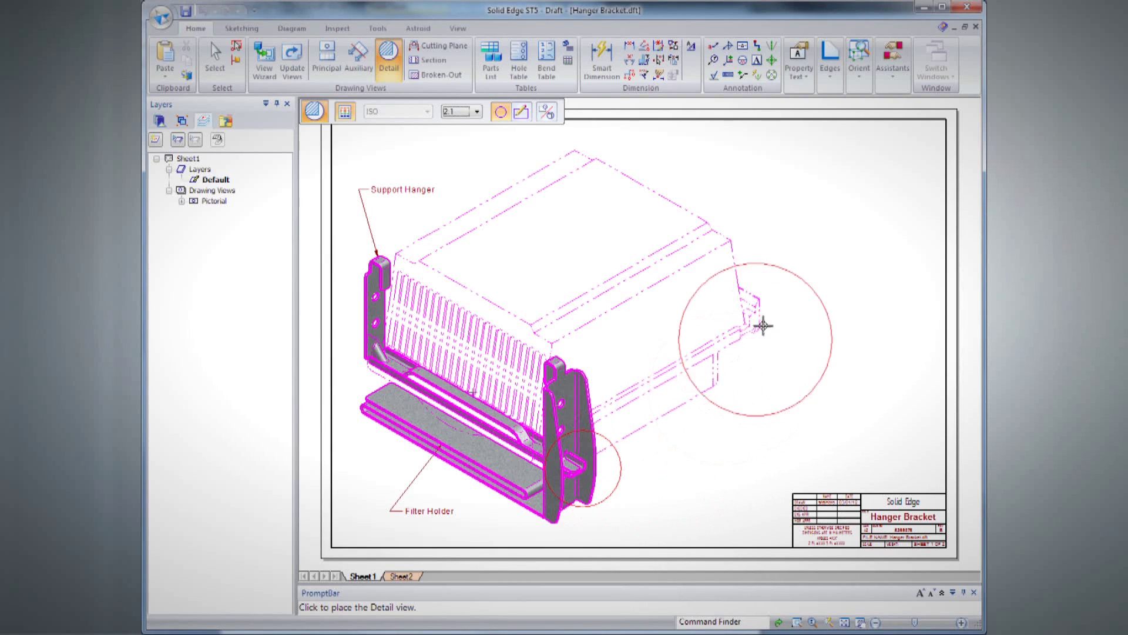
{"action": "left_click", "coordinate": [839, 224]}
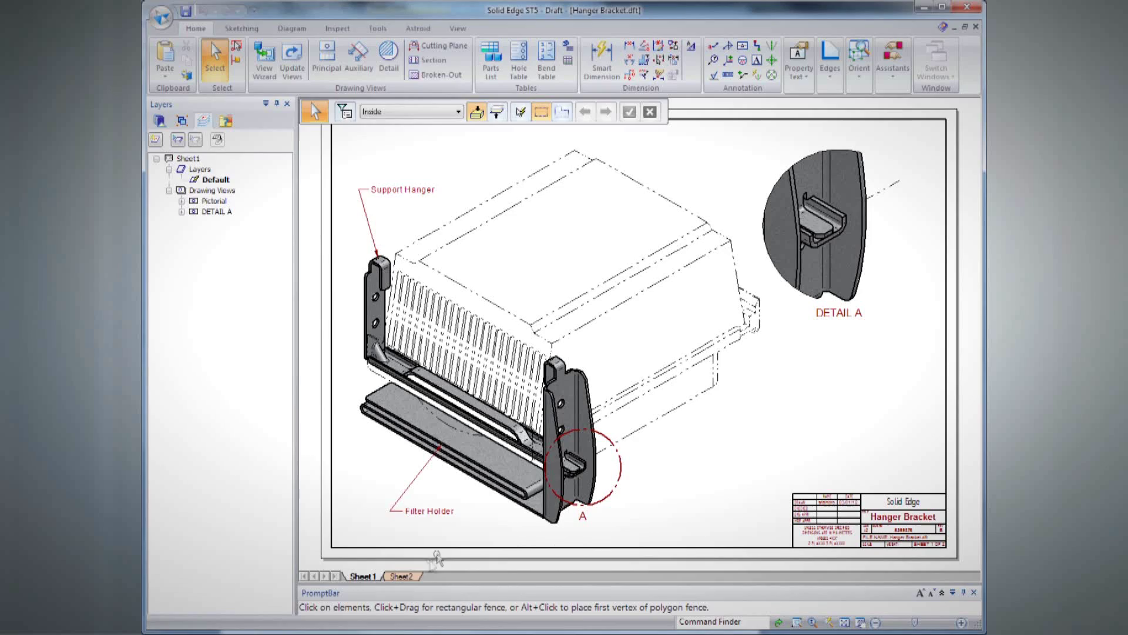
{"action": "left_click", "coordinate": [400, 576]}
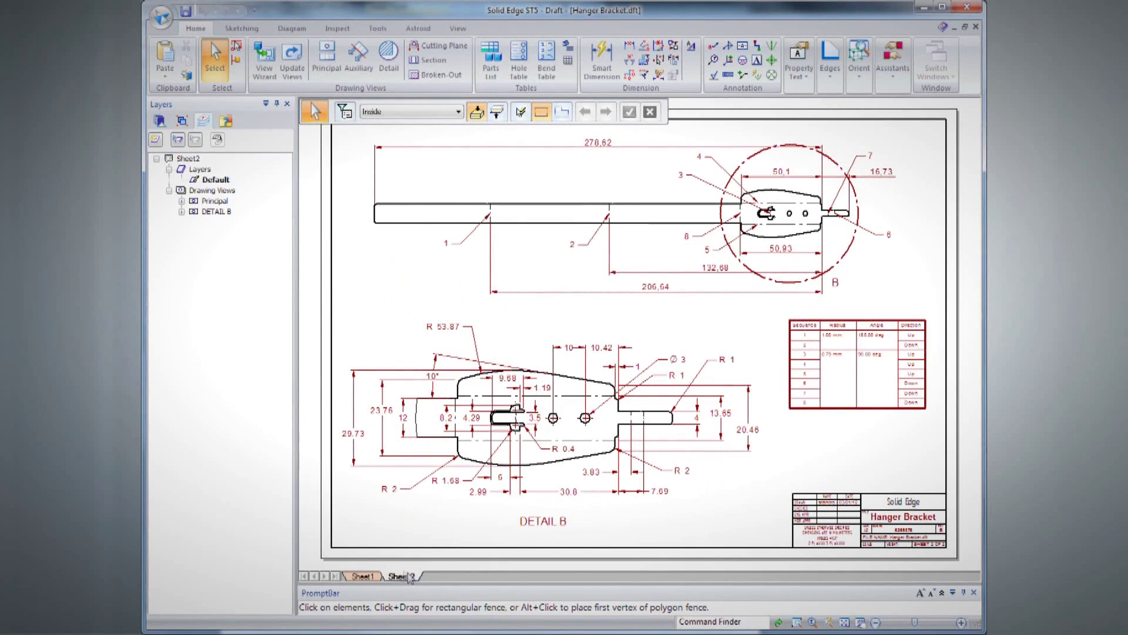
{"action": "scroll", "coordinate": [461, 500], "scroll_direction": "up", "scroll_amount": 5}
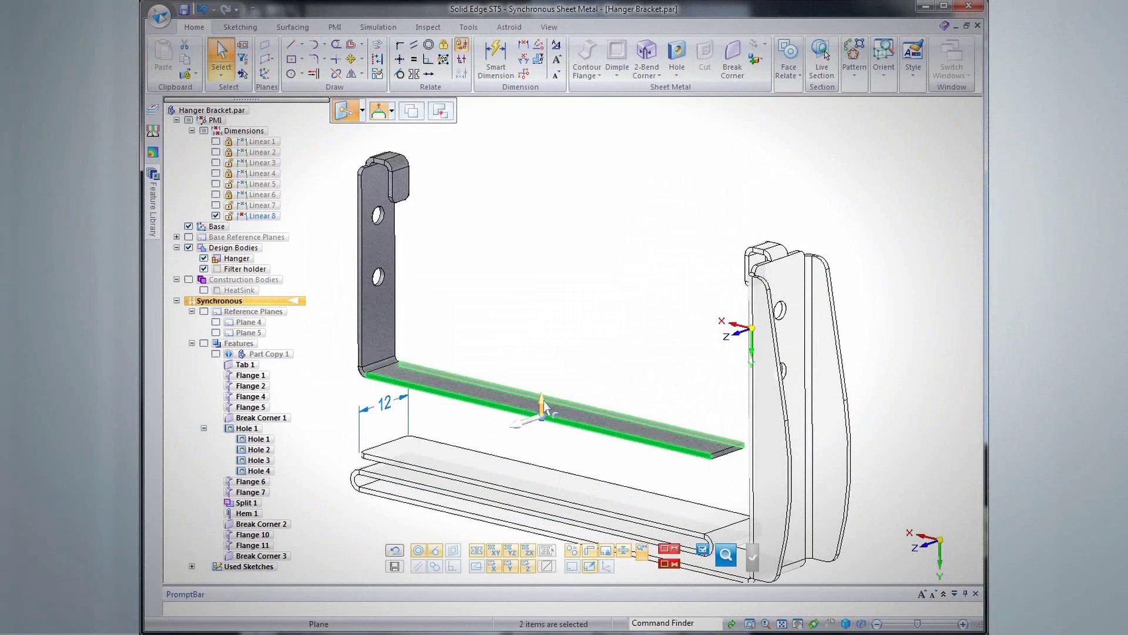
Start a 90° flange on the bottom edge, compare Material Outside, and settle on Material Inside
{"action": "left_click", "coordinate": [545, 400]}
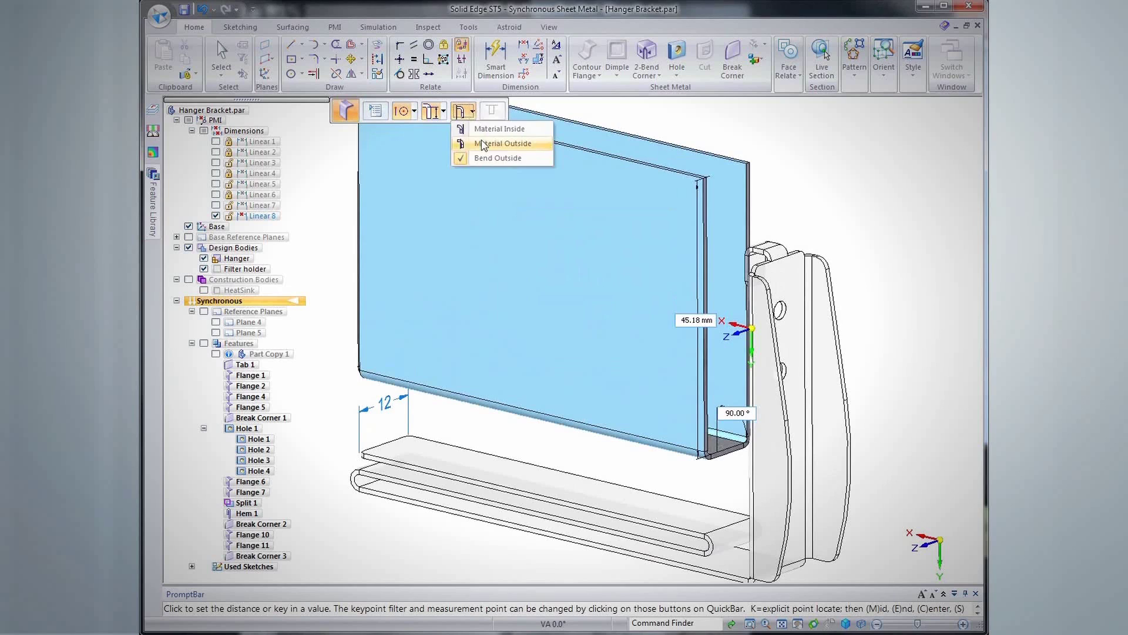
{"action": "left_click", "coordinate": [481, 143]}
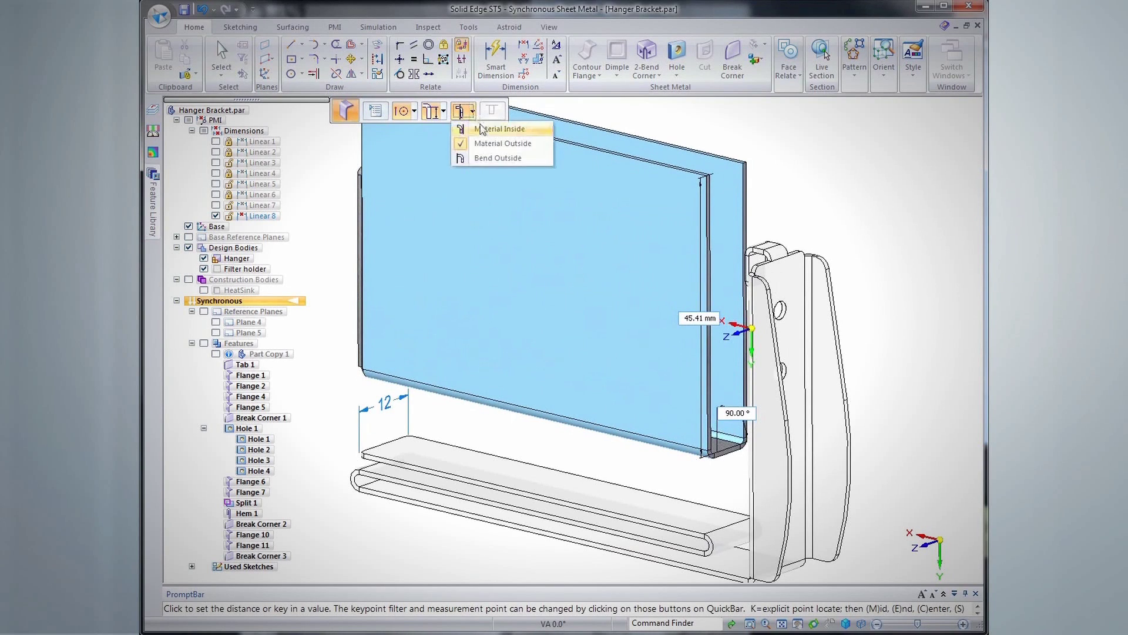
{"action": "left_click", "coordinate": [481, 128]}
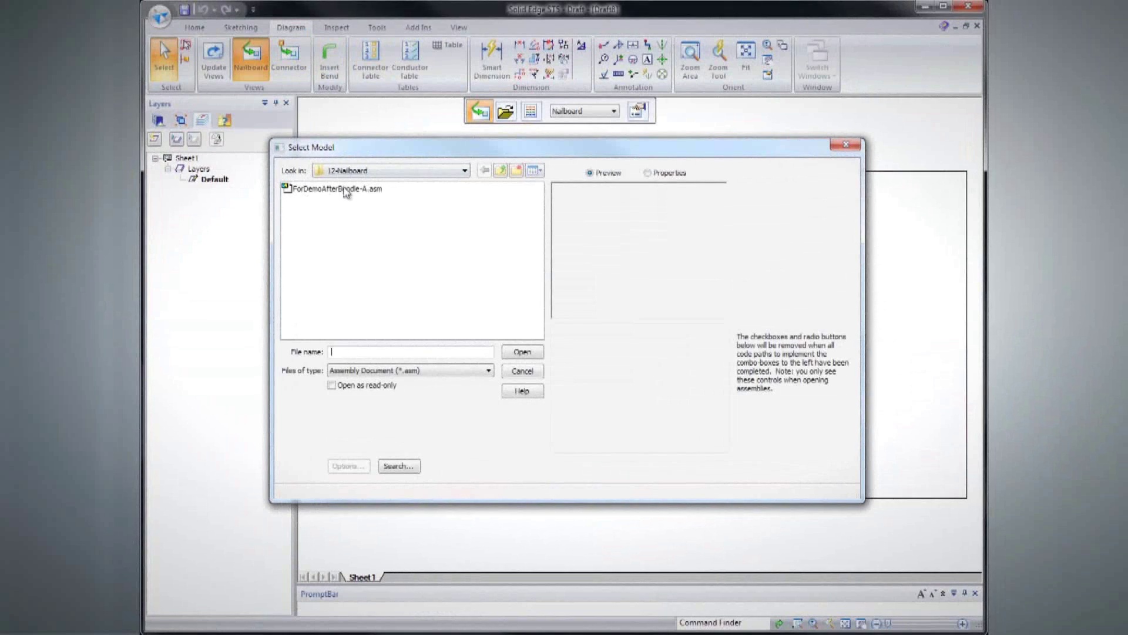
Create a nailboard from ForDemoAfterBundle-A.asm with a chosen board fill style
{"action": "left_click", "coordinate": [346, 189]}
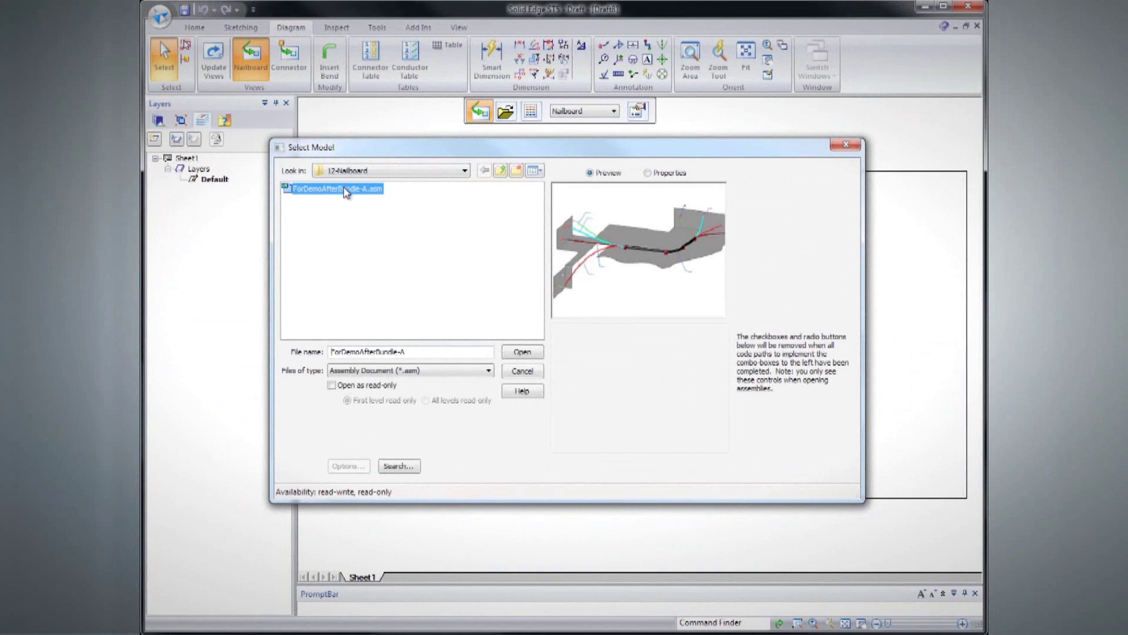
{"action": "left_click", "coordinate": [521, 351]}
{"action": "left_click", "coordinate": [608, 347]}
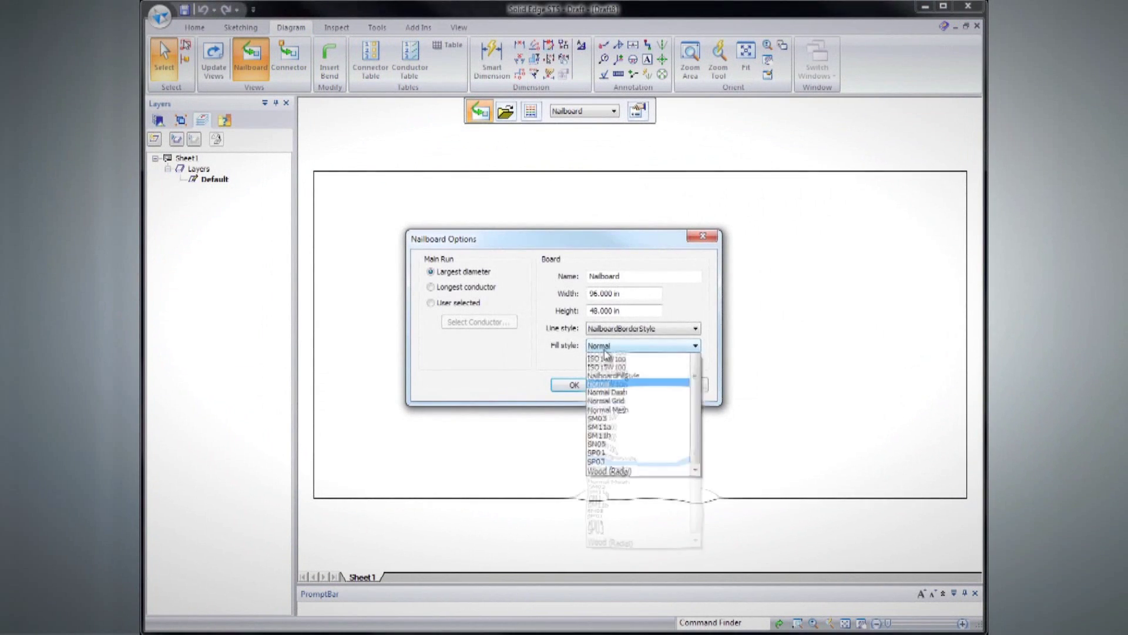
{"action": "left_click", "coordinate": [640, 479]}
{"action": "left_click", "coordinate": [574, 385]}
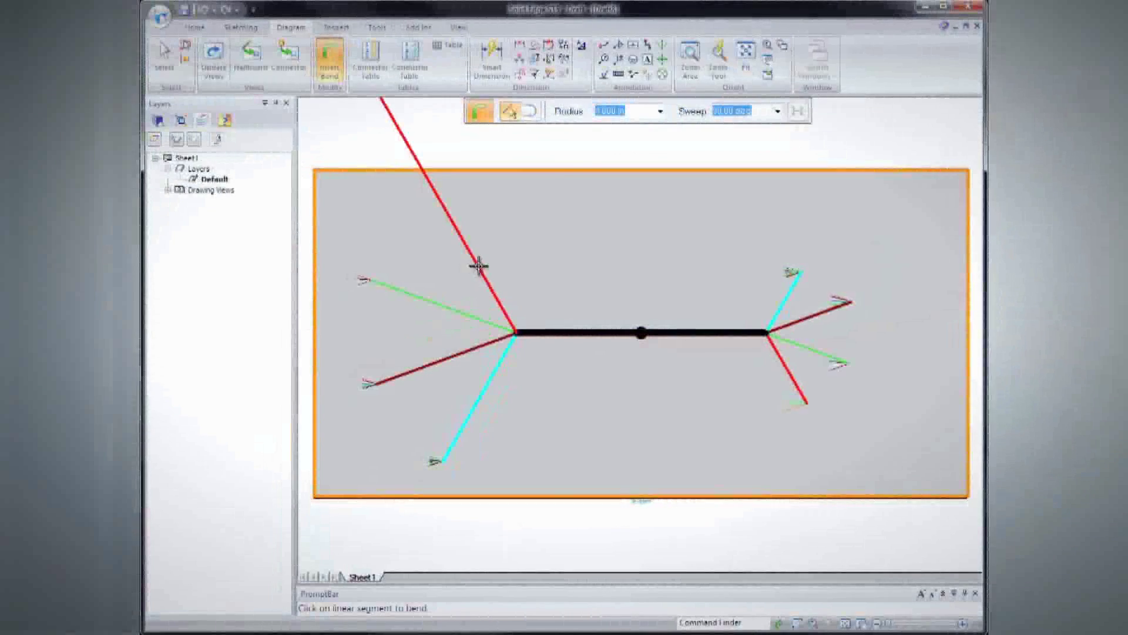
Insert a 90° bend in the horizontal main trunk segment and select the bend arc
{"action": "left_click", "coordinate": [478, 264]}
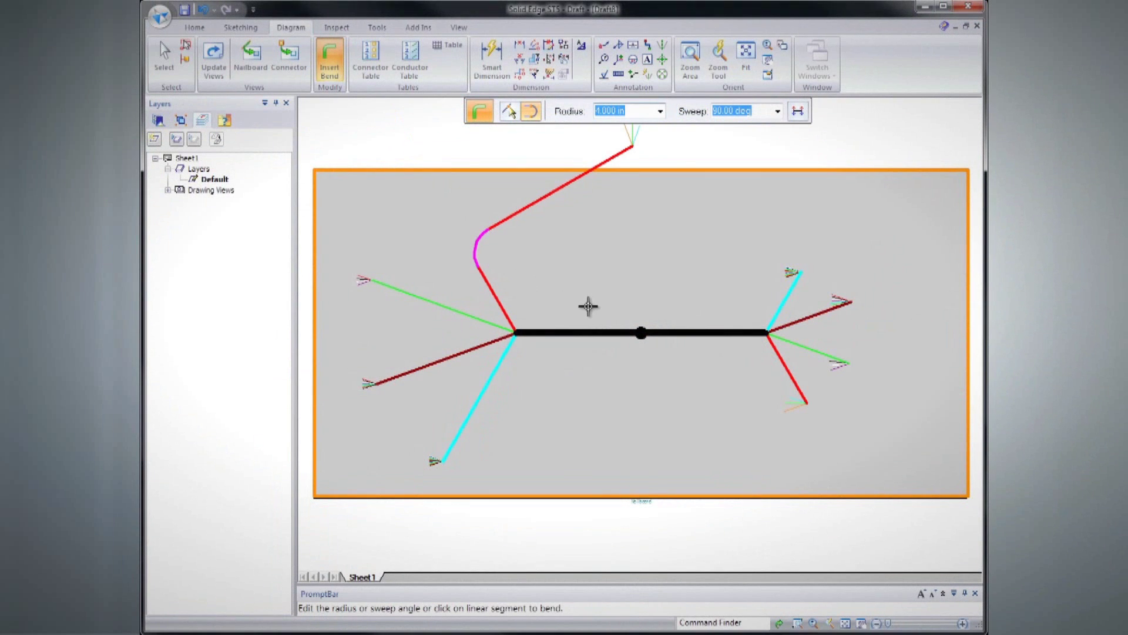
{"action": "left_click", "coordinate": [596, 333]}
{"action": "key", "text": "Escape"}
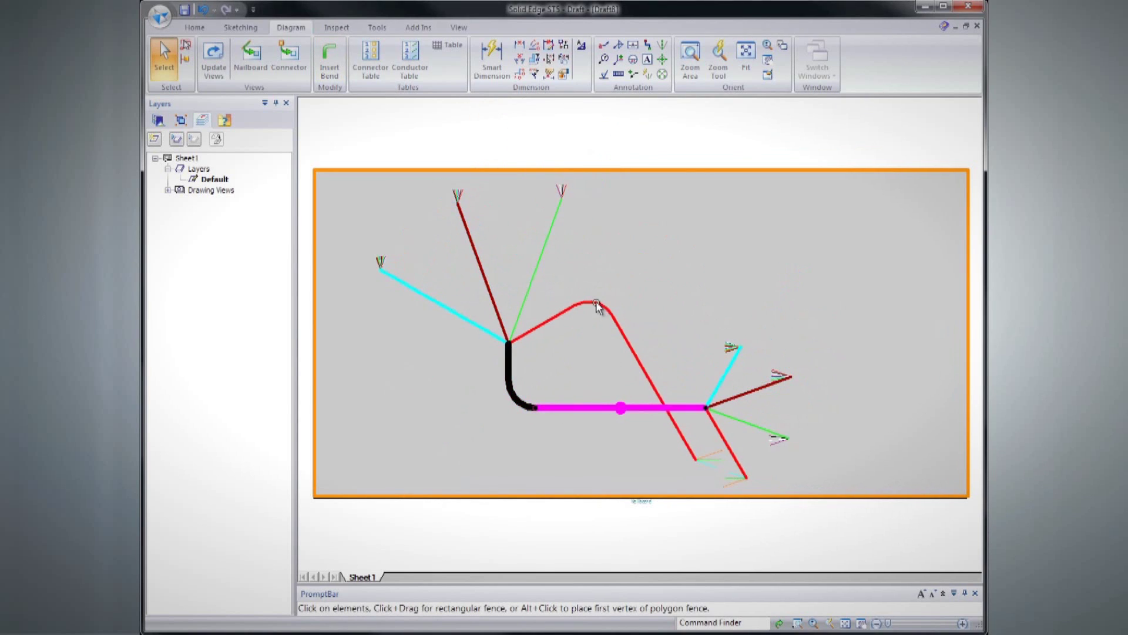
{"action": "left_click", "coordinate": [596, 305]}
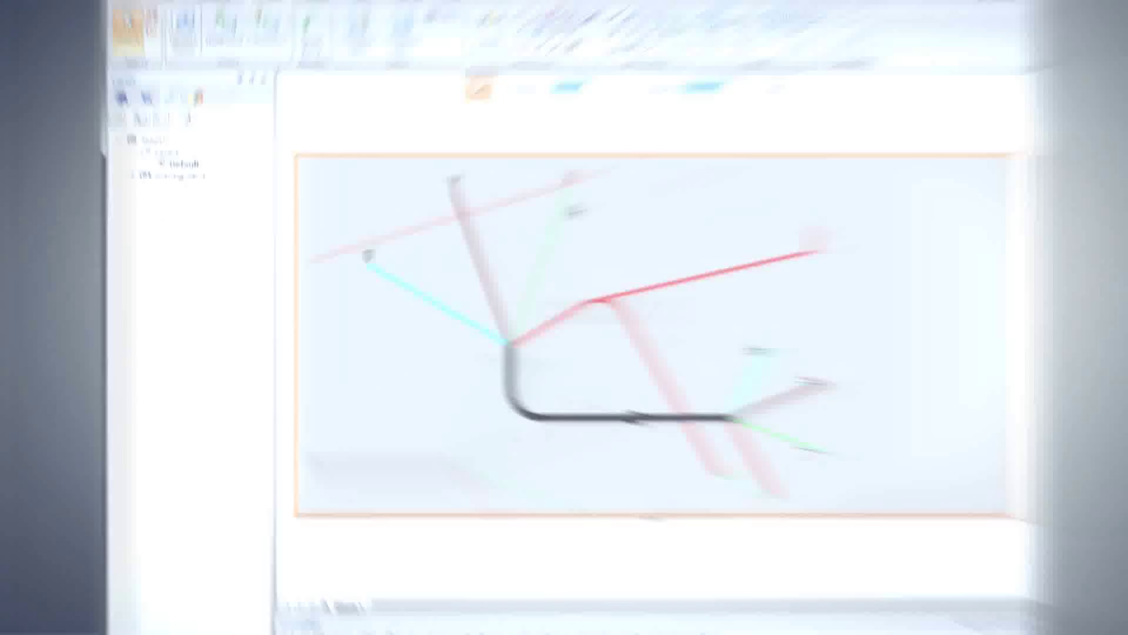
{"action": "left_click", "coordinate": [376, 74]}
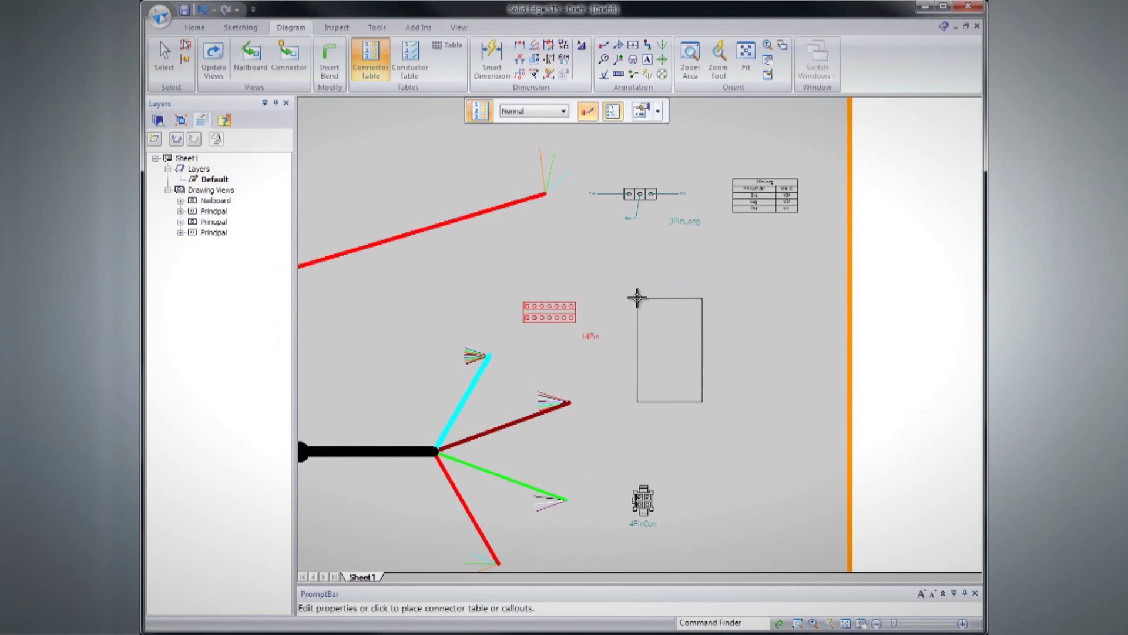
Place the 14Pin connector table, then add a conductor table shown on Sheet2
{"action": "left_click", "coordinate": [637, 298]}
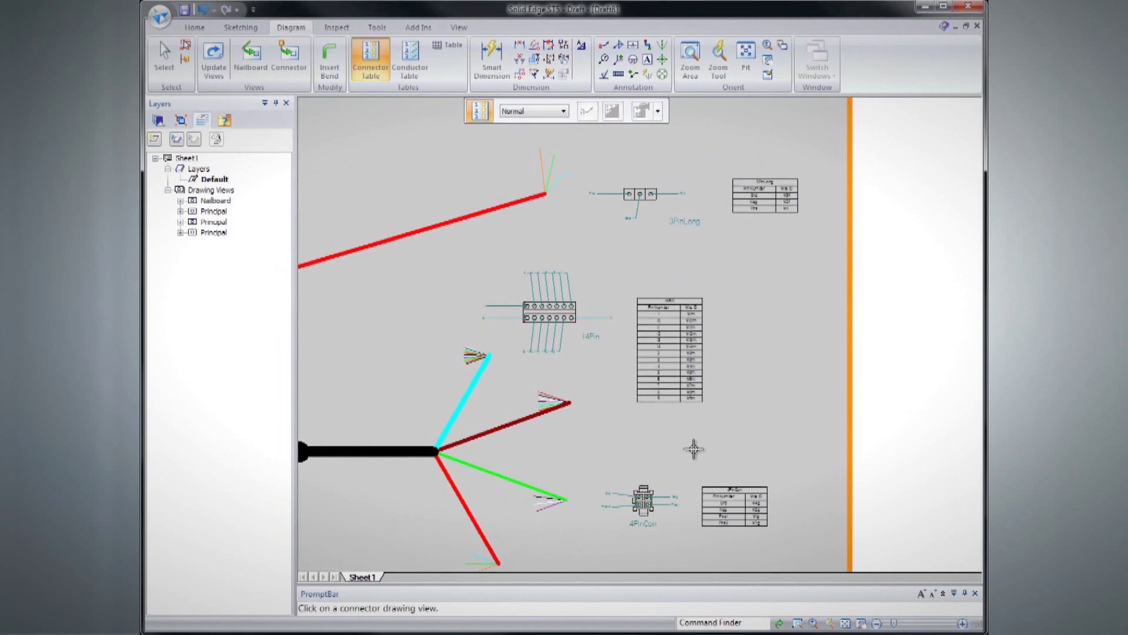
{"action": "key", "text": "Escape"}
{"action": "scroll", "coordinate": [756, 343], "scroll_direction": "up", "scroll_amount": 2}
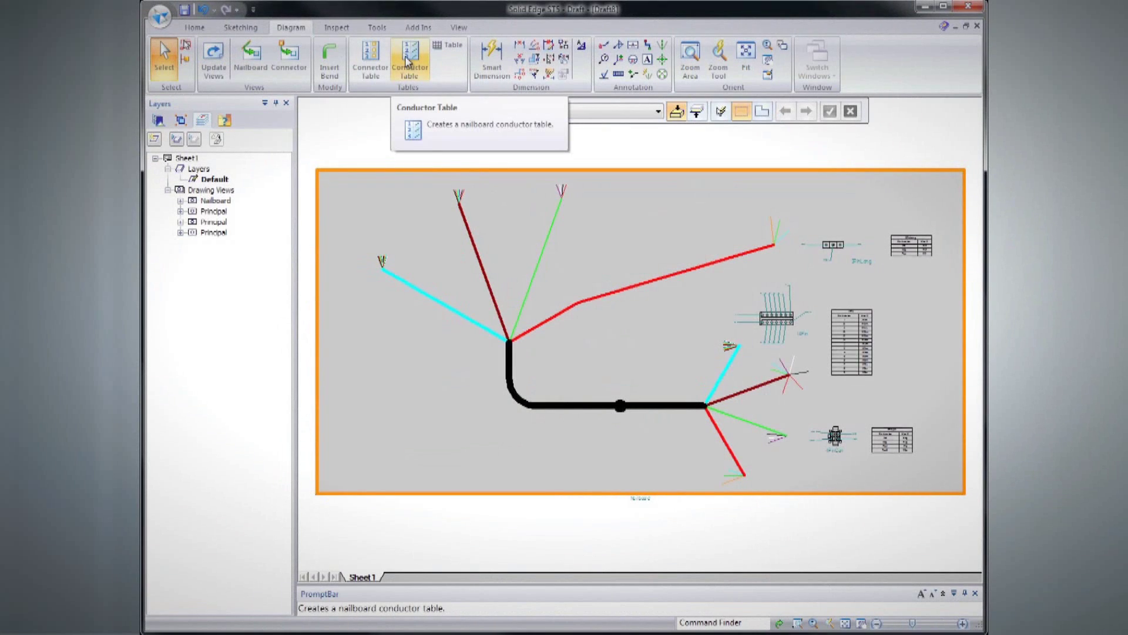
{"action": "left_click", "coordinate": [408, 61]}
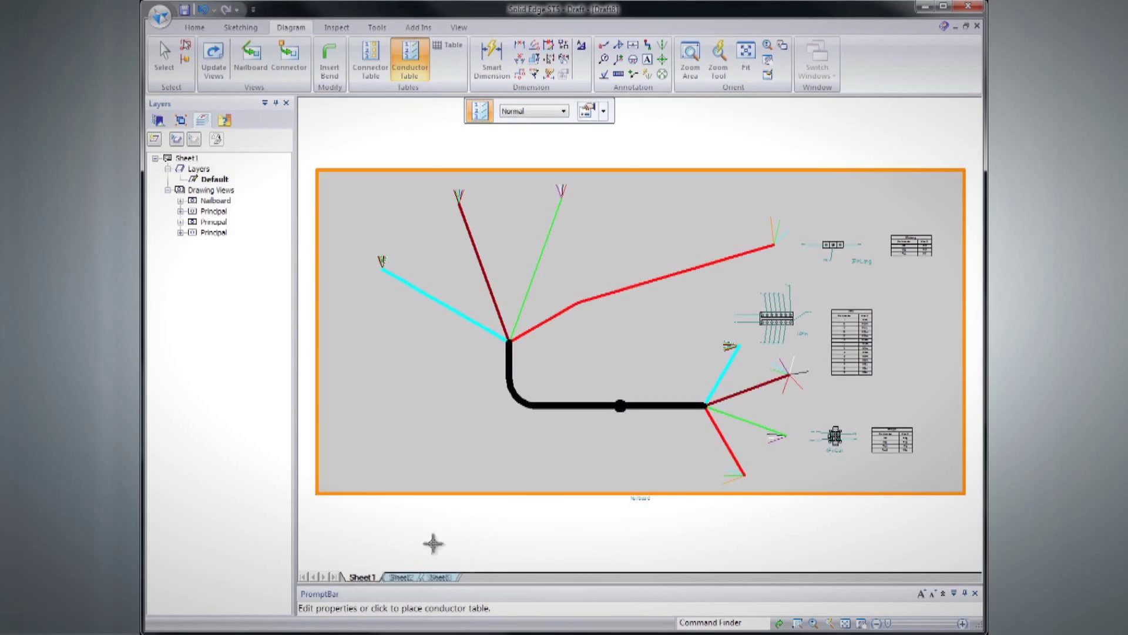
{"action": "left_click", "coordinate": [401, 578]}
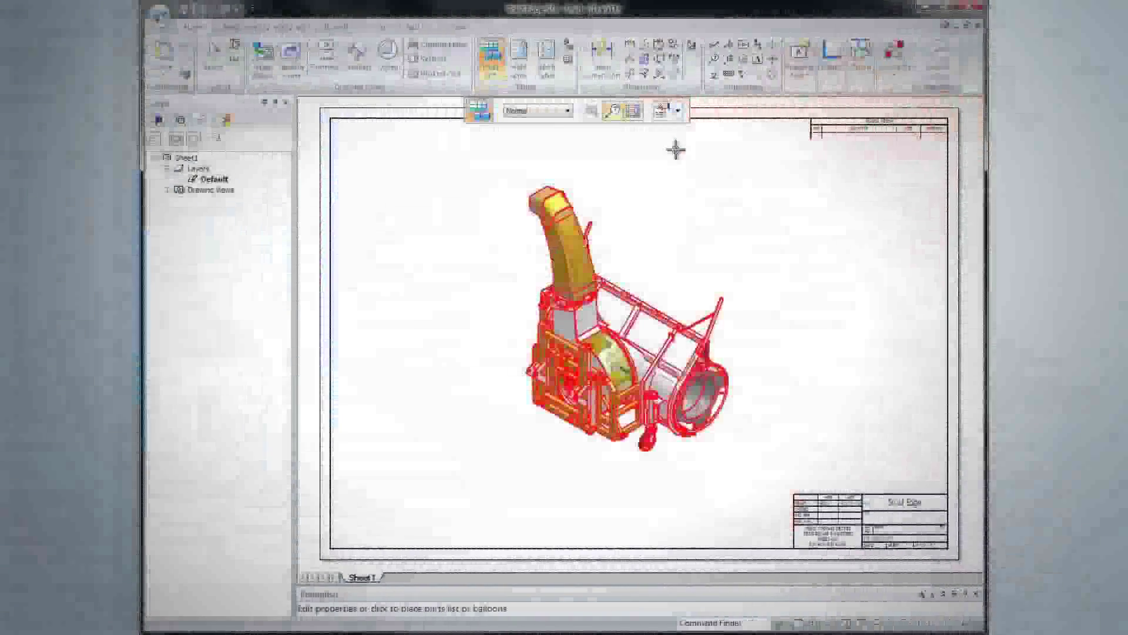
Add a parts list with Closed and 15 Degrees positions, and shade the right view with edges
{"action": "left_click", "coordinate": [587, 221]}
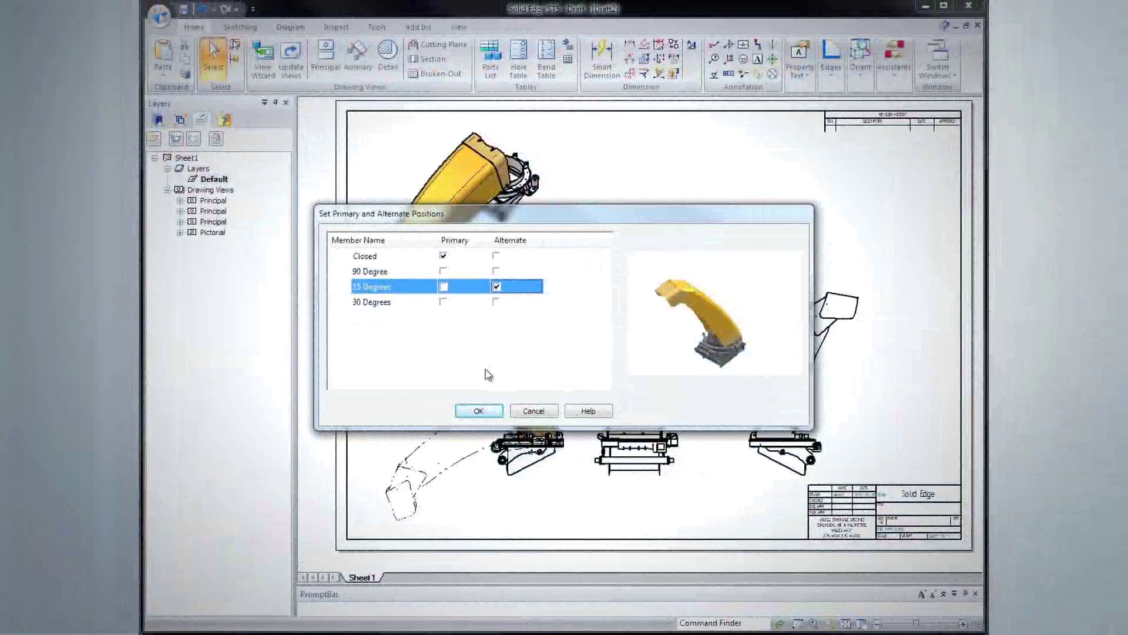
{"action": "left_click", "coordinate": [479, 411]}
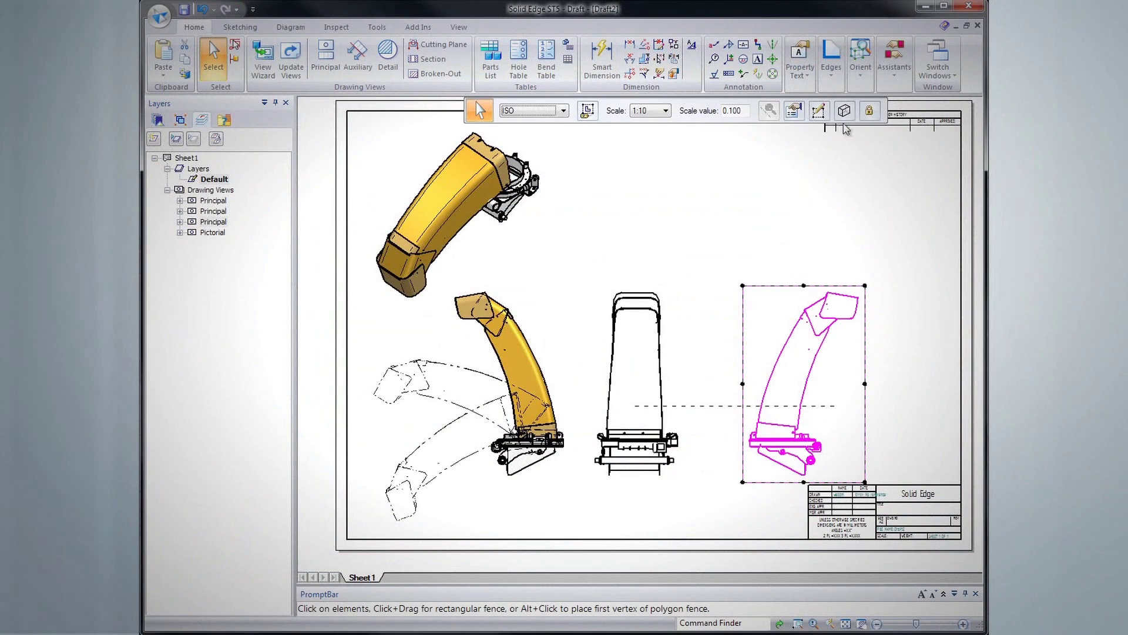
{"action": "left_click", "coordinate": [846, 111]}
{"action": "left_click", "coordinate": [874, 174]}
{"action": "left_click", "coordinate": [297, 70]}
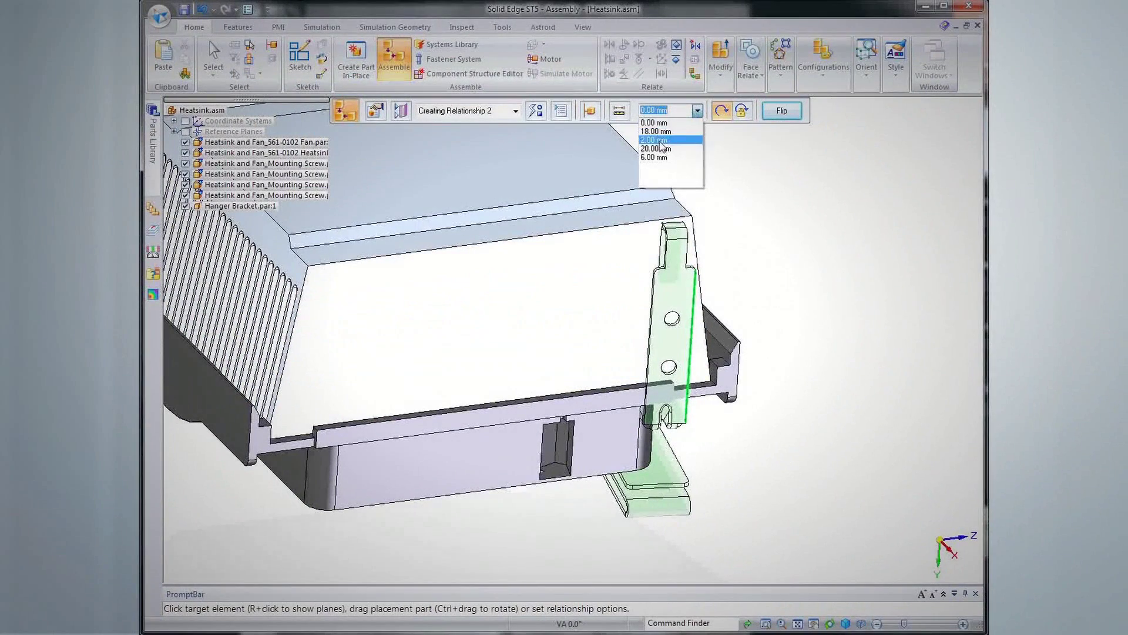
Choose a relationship offset value to mate the Hanger Bracket against the heatsink
{"action": "left_click", "coordinate": [721, 357]}
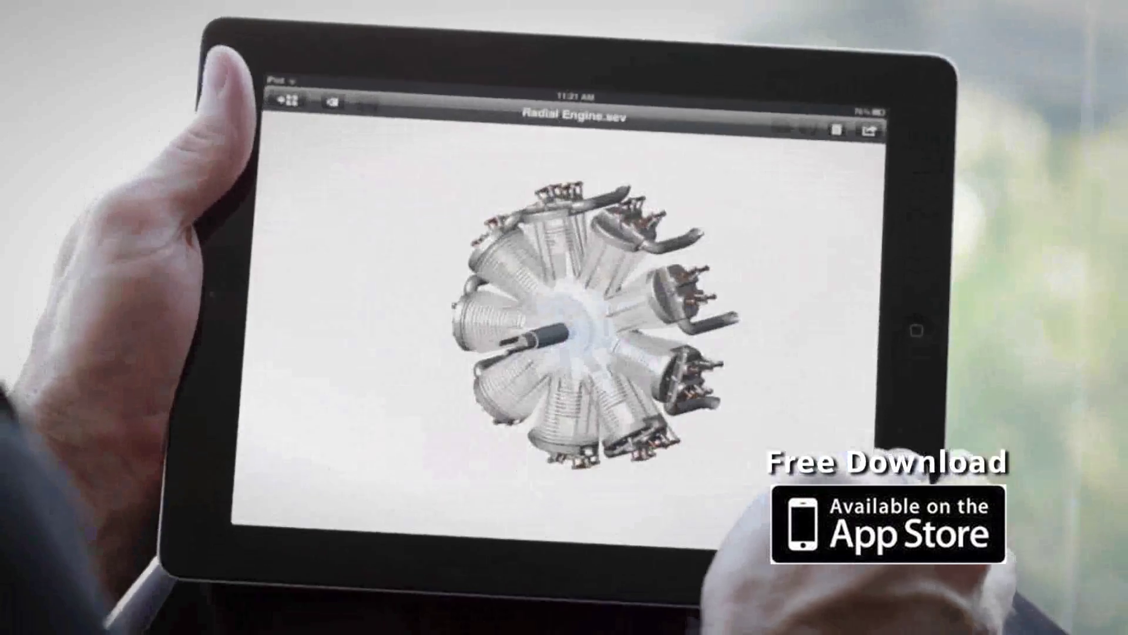
Swipe across the opened Radial Engine model to rotate it in 3-D
{"action": "left_click_drag", "start_coordinate": [587, 306], "coordinate": [646, 259]}
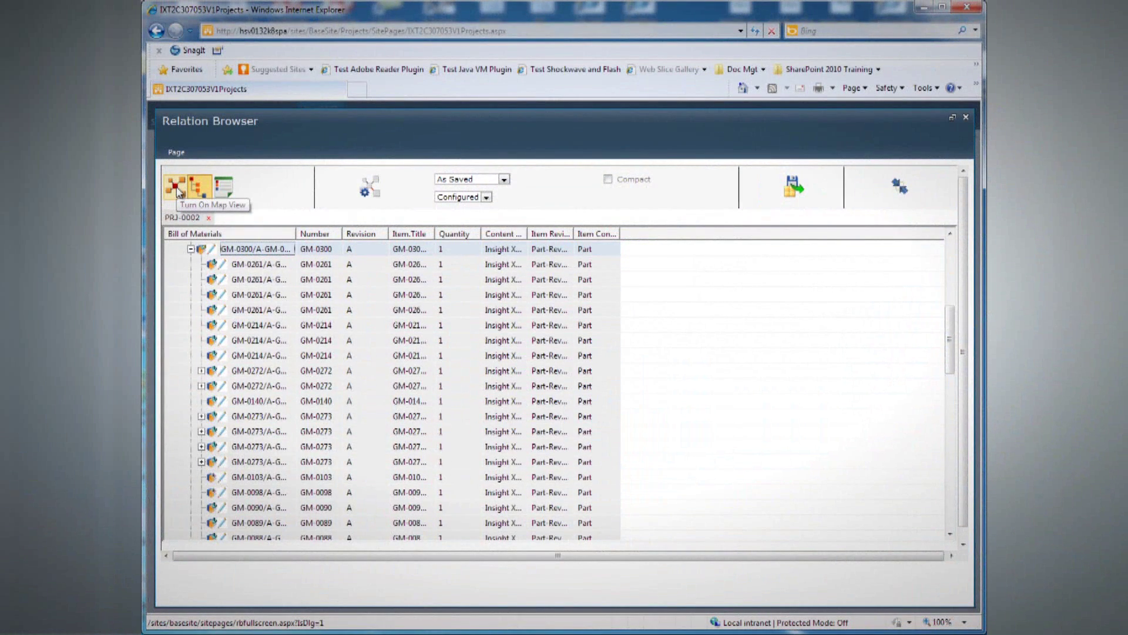
Show PRJ-0002 as a map, try Balloon and Organic layouts, and open GM-0261's status card
{"action": "left_click", "coordinate": [176, 187]}
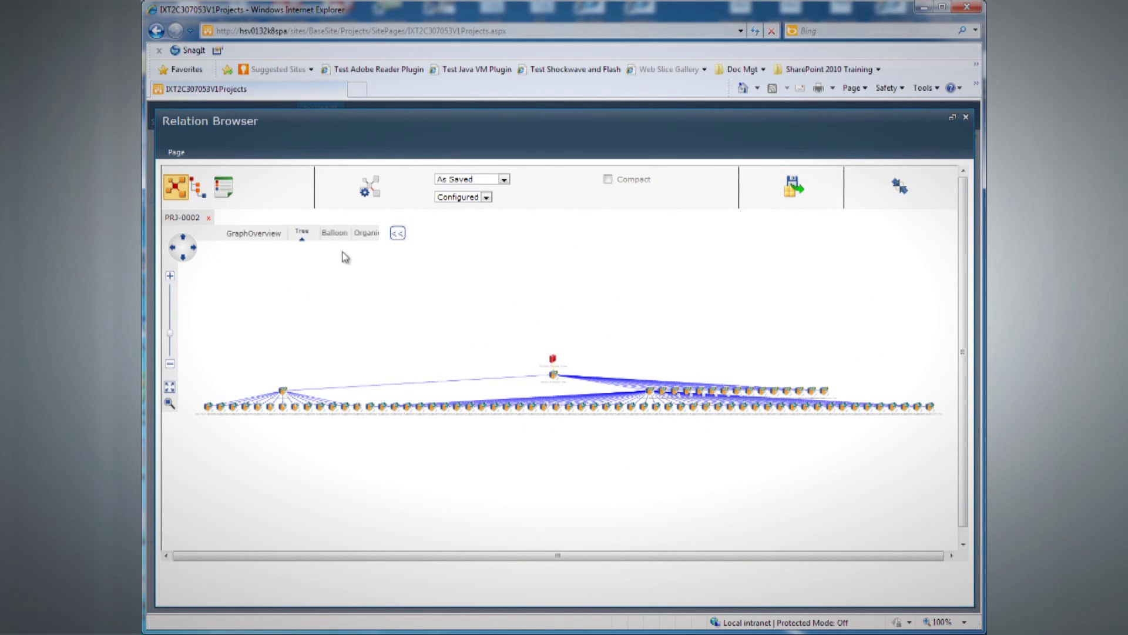
{"action": "left_click", "coordinate": [333, 234]}
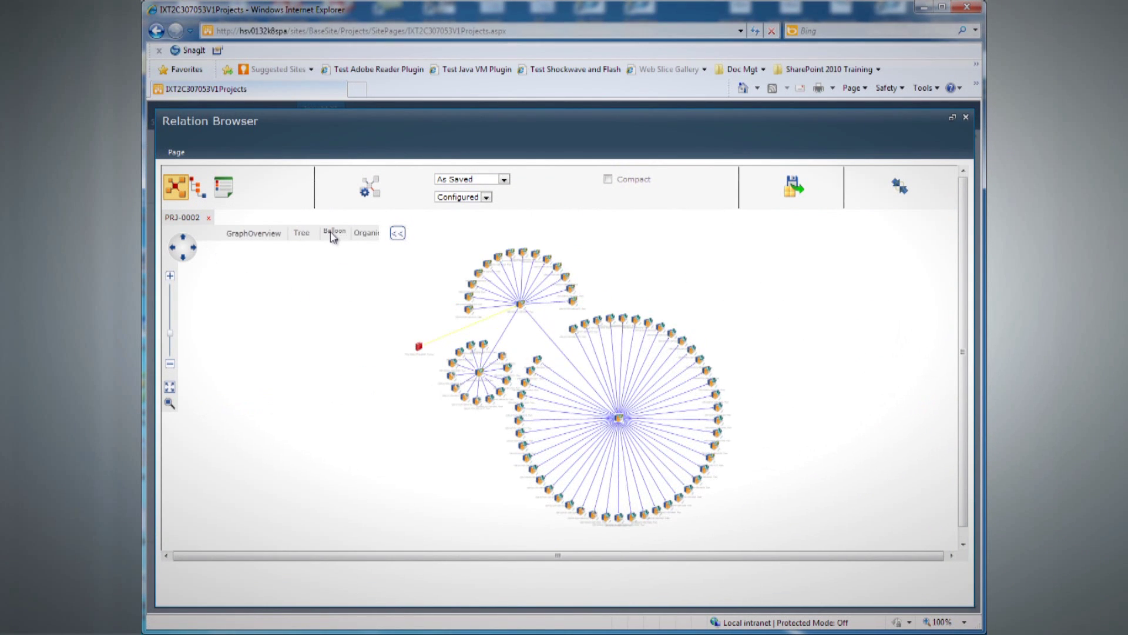
{"action": "left_click", "coordinate": [366, 234]}
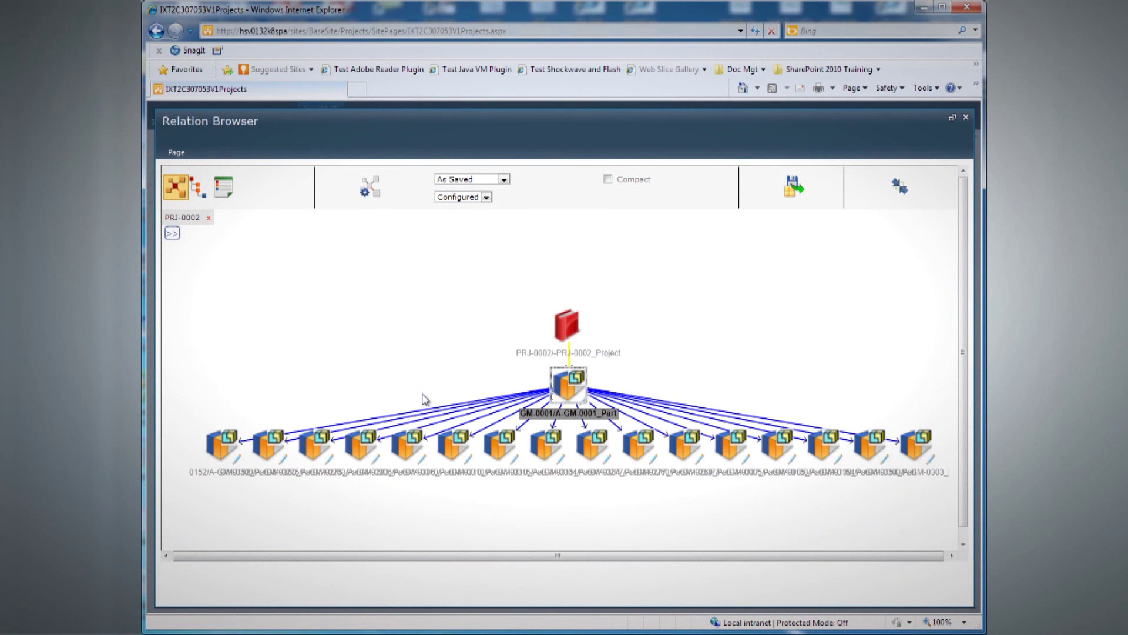
{"action": "left_click", "coordinate": [171, 234]}
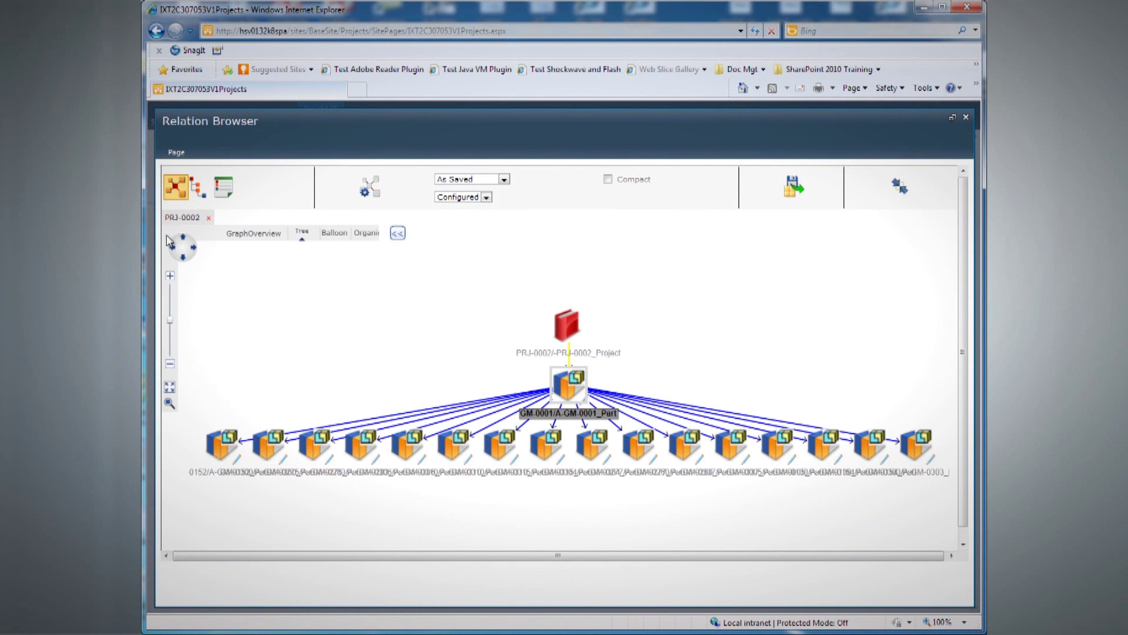
{"action": "left_click", "coordinate": [336, 233]}
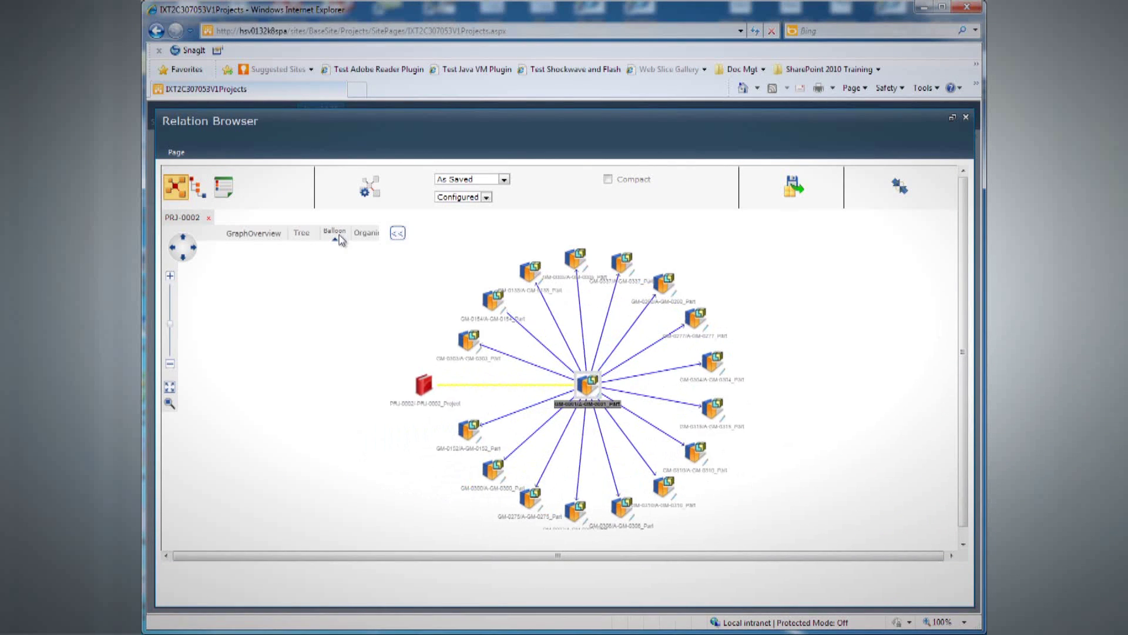
{"action": "left_click", "coordinate": [367, 233]}
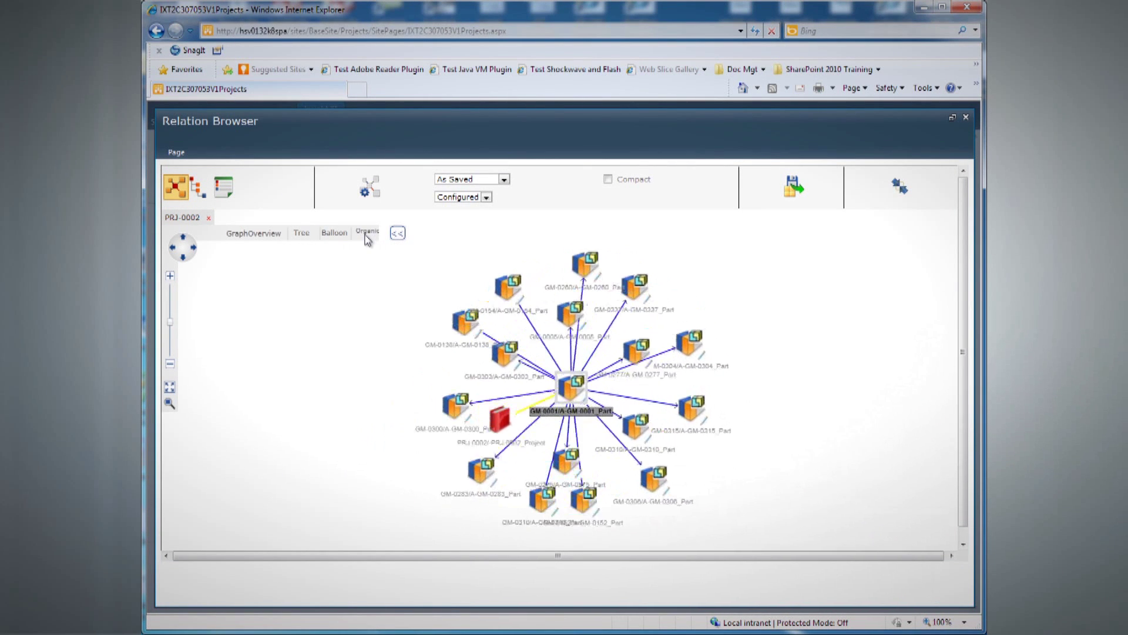
{"action": "left_click", "coordinate": [197, 186]}
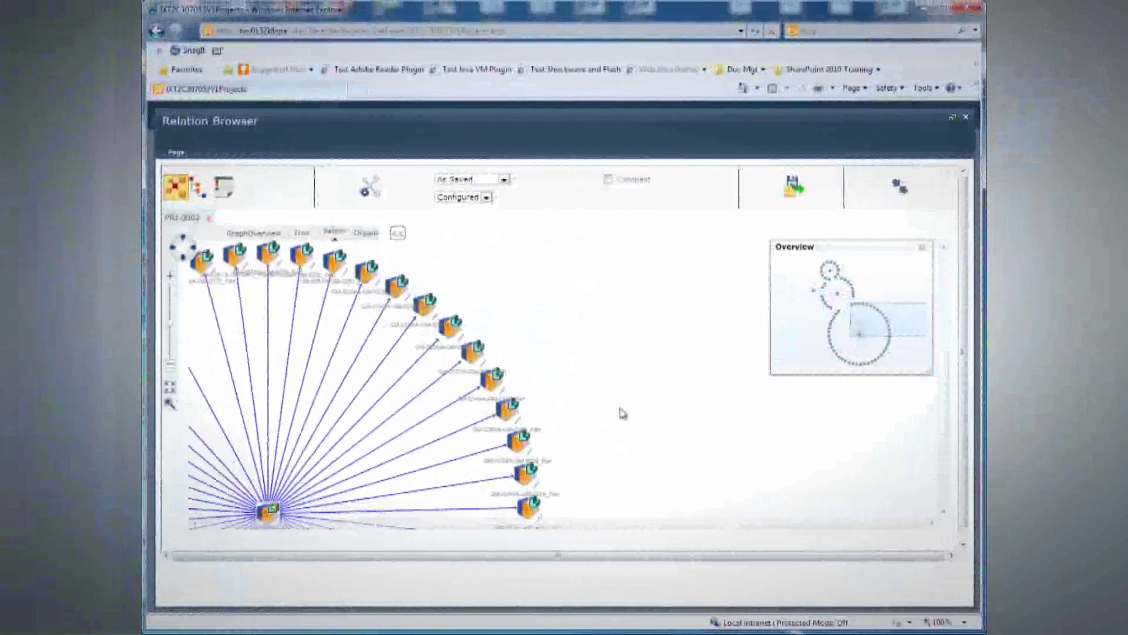
{"action": "left_click_drag", "start_coordinate": [912, 327], "coordinate": [875, 315]}
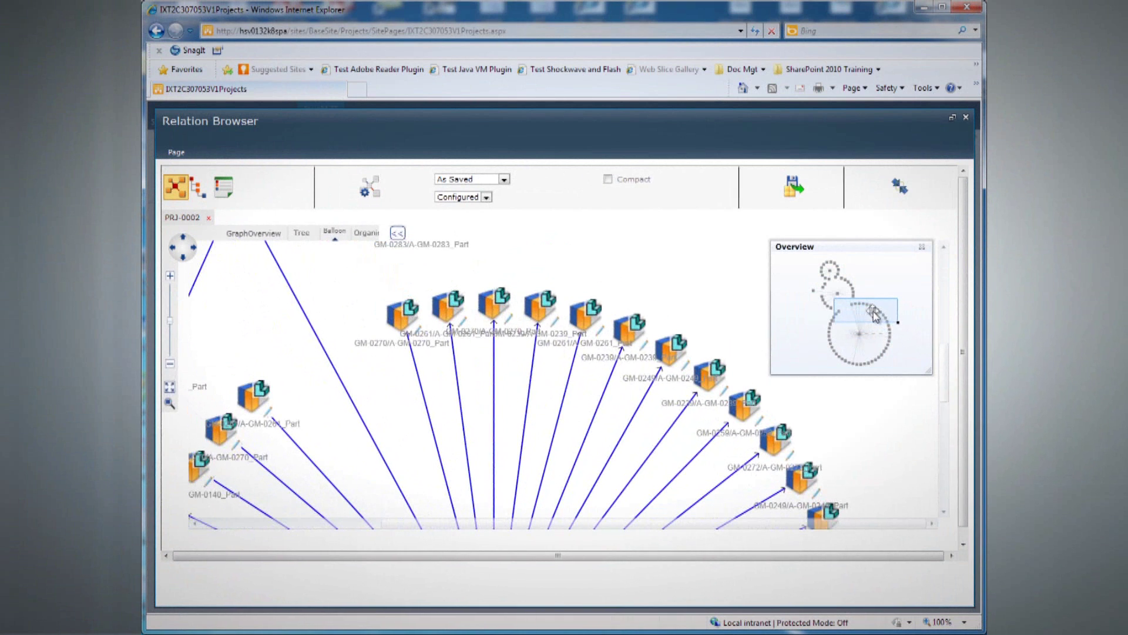
{"action": "double_click", "coordinate": [587, 319]}
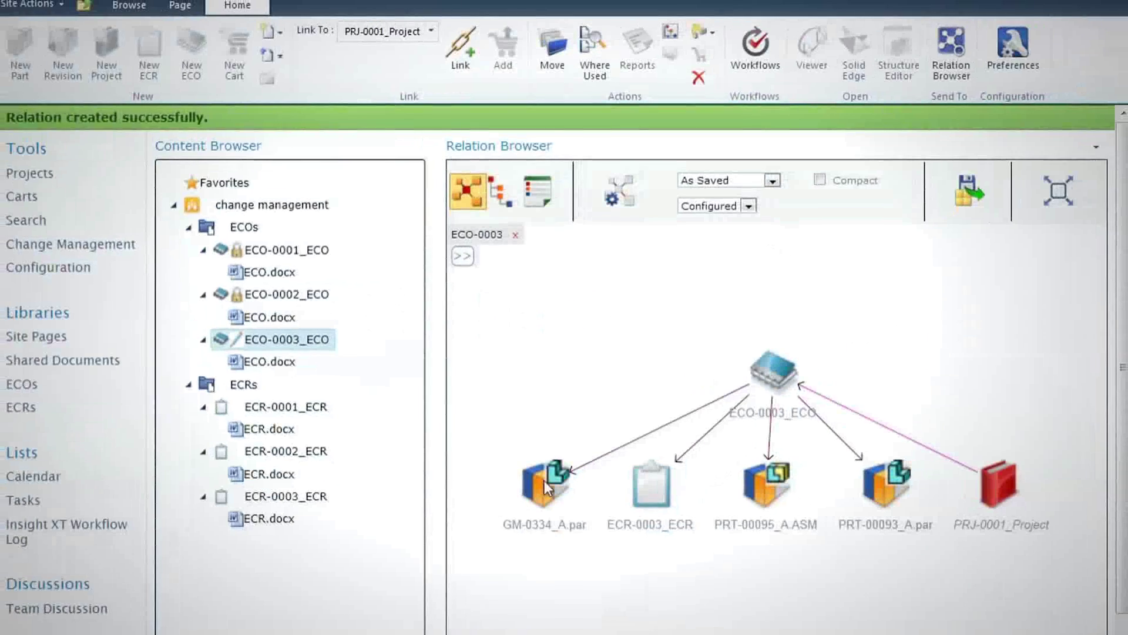
{"action": "right_click", "coordinate": [544, 480]}
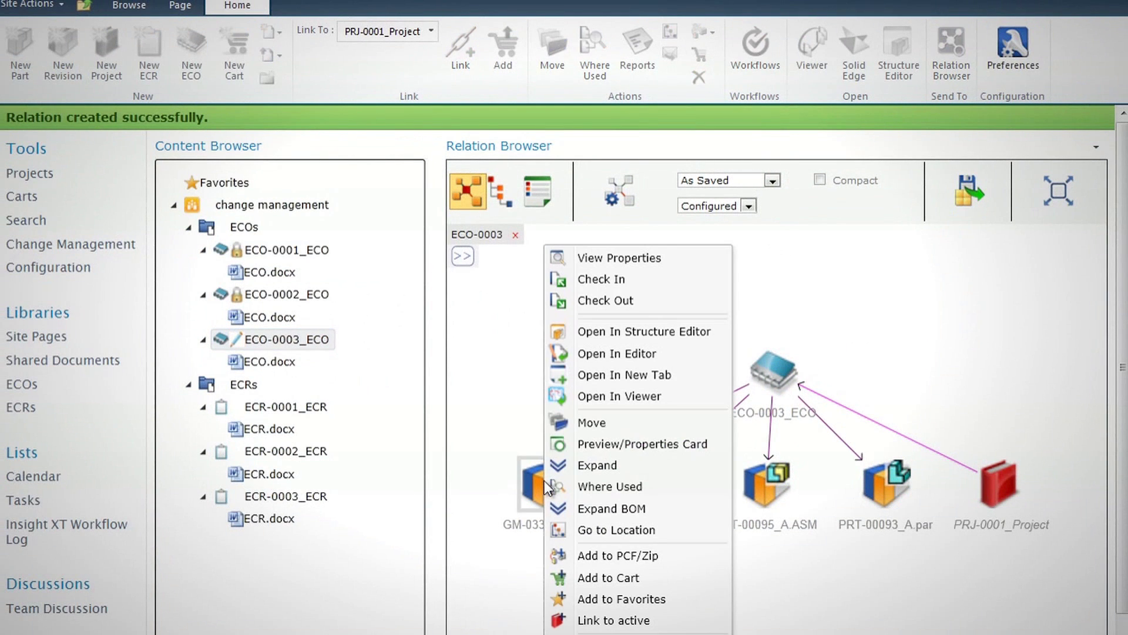
{"action": "left_click", "coordinate": [628, 447]}
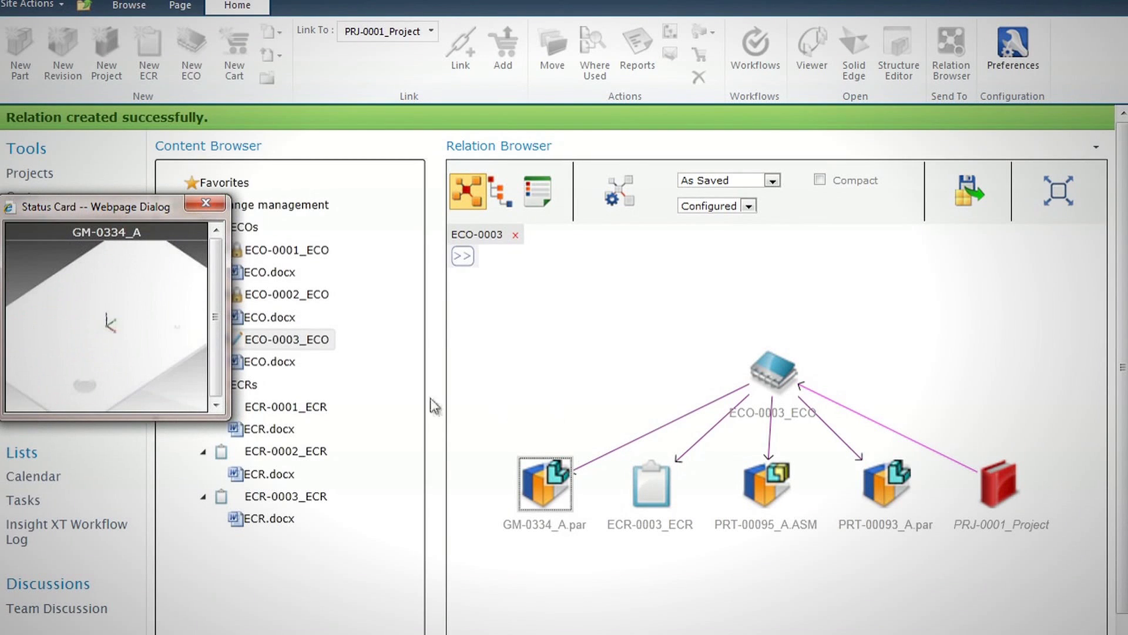
{"action": "left_click_drag", "start_coordinate": [227, 414], "coordinate": [263, 442]}
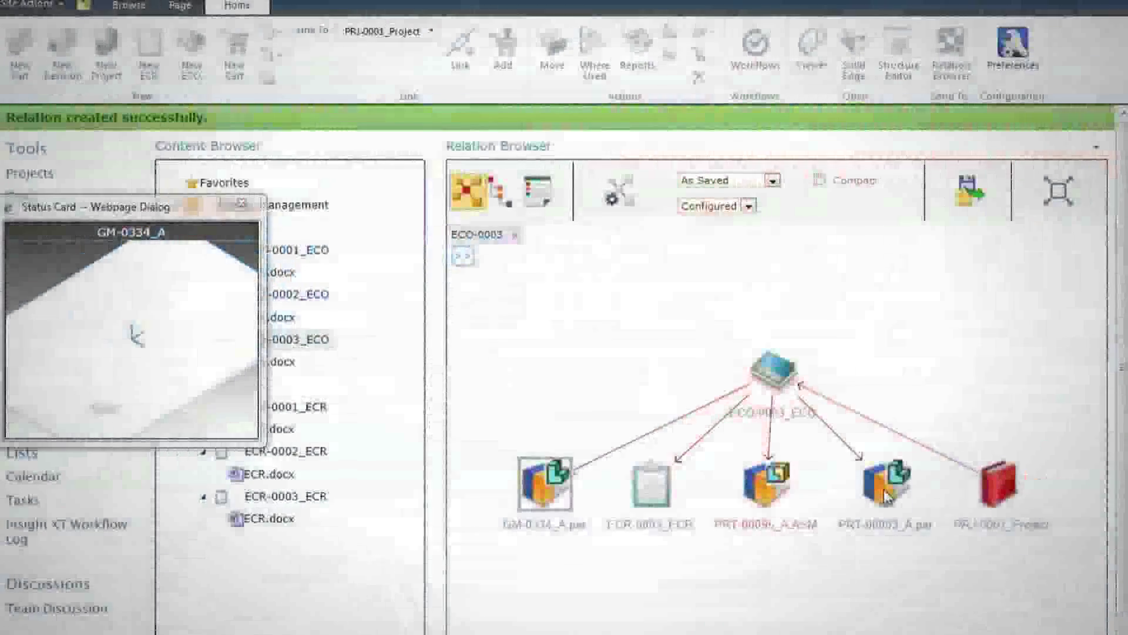
{"action": "right_click", "coordinate": [886, 495]}
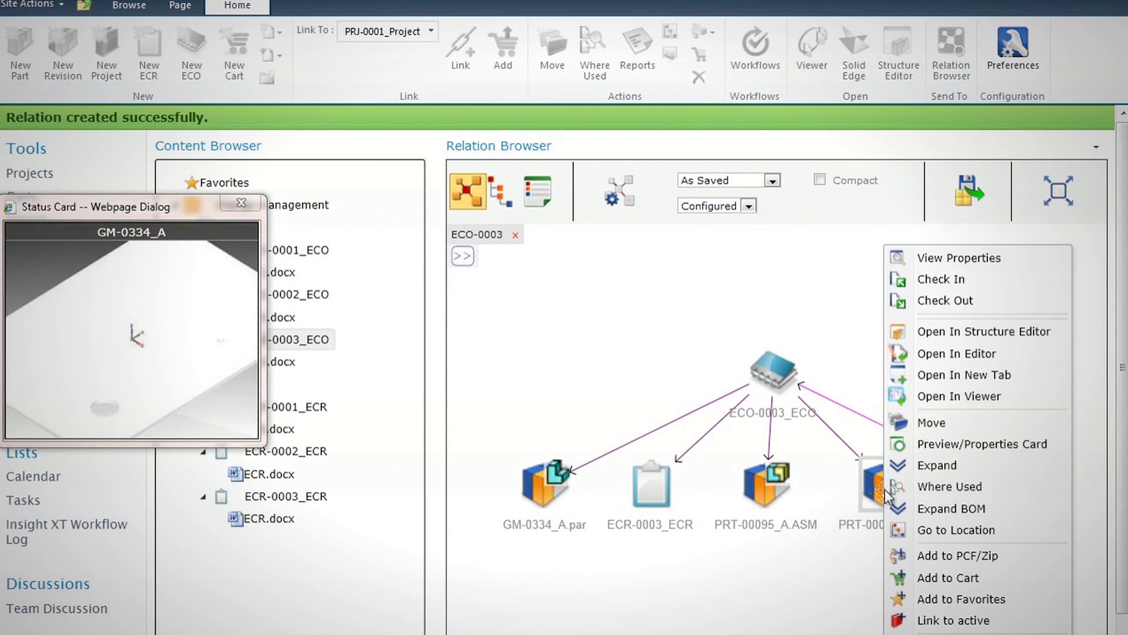
{"action": "left_click", "coordinate": [946, 445]}
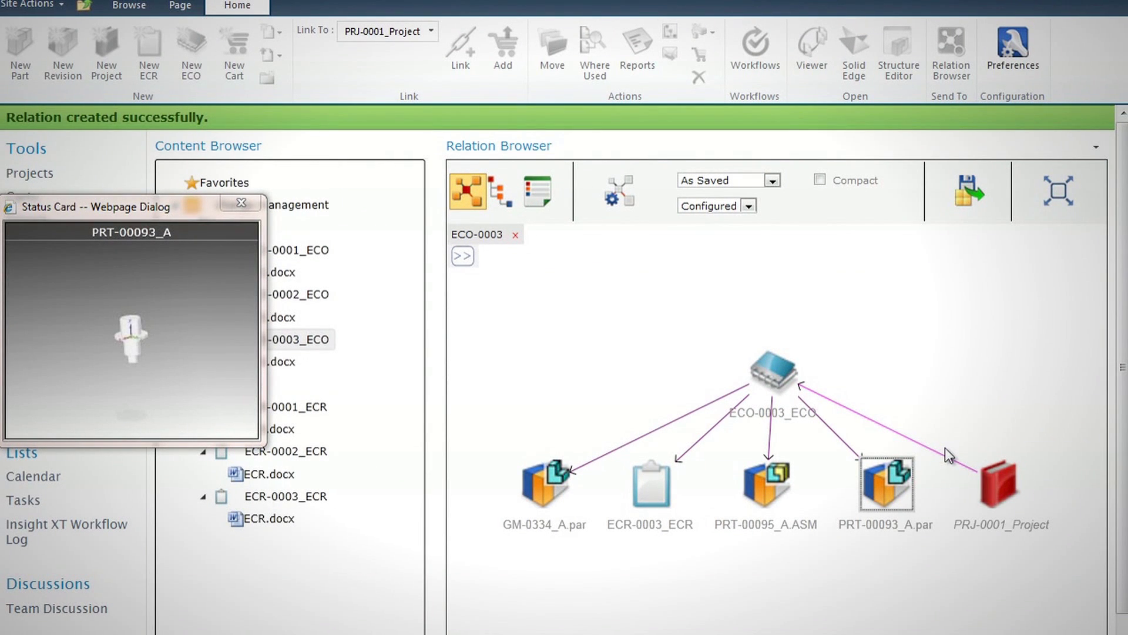
{"action": "left_click", "coordinate": [237, 206]}
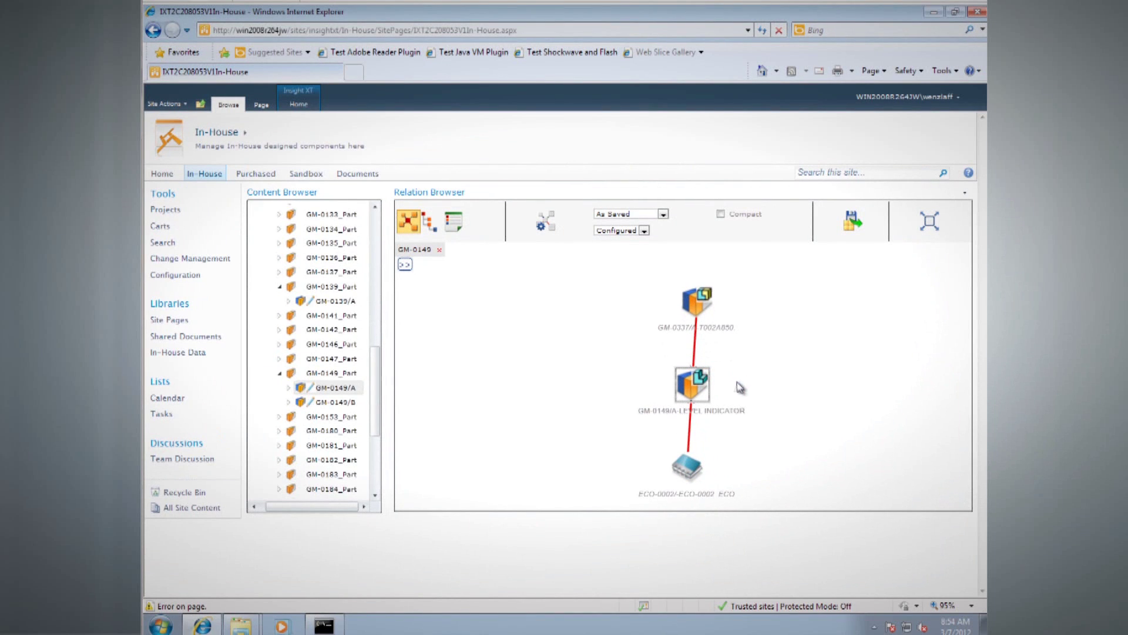
Expand GM-0337's bill of materials, arrange the graph as balloon then tree, and open GM-0337_A's status card
{"action": "right_click", "coordinate": [703, 309]}
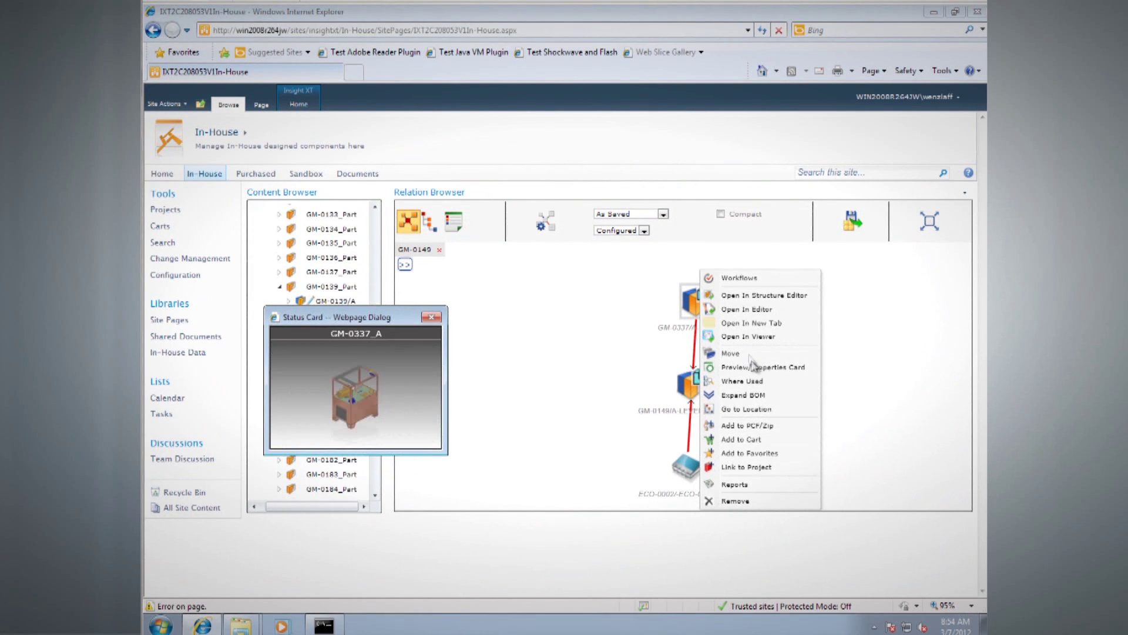
{"action": "left_click", "coordinate": [752, 394]}
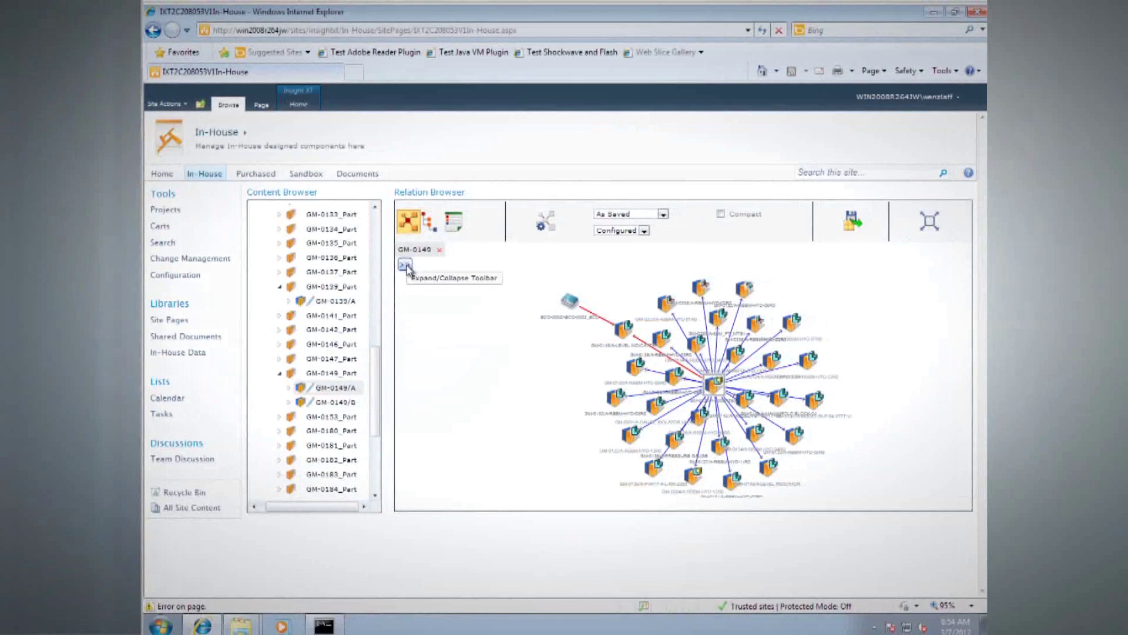
{"action": "left_click", "coordinate": [405, 266]}
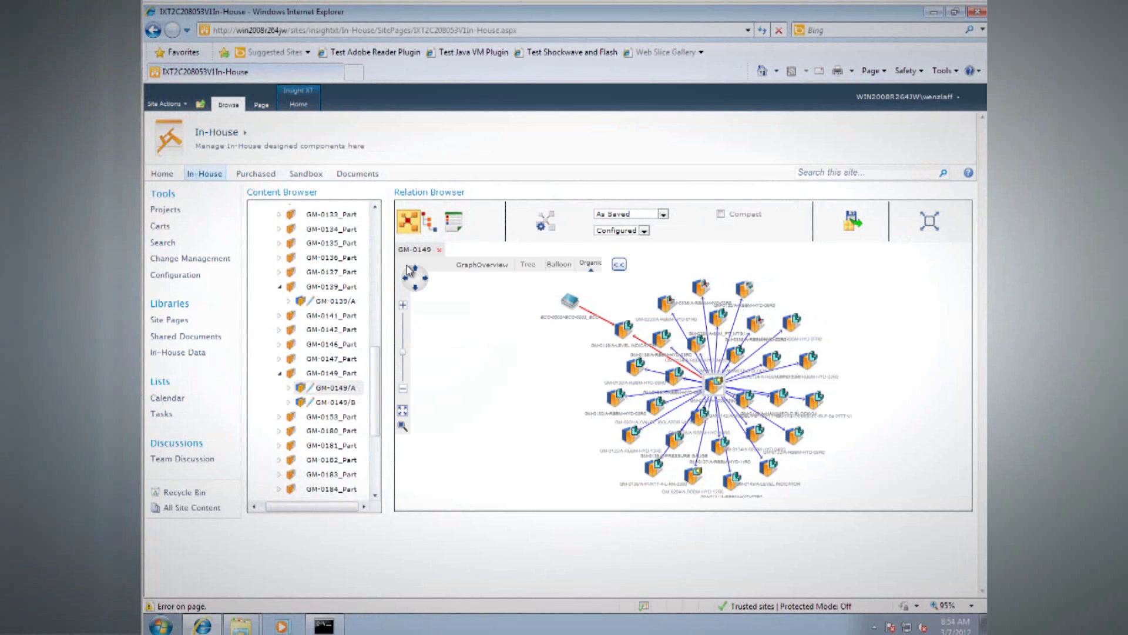
{"action": "left_click", "coordinate": [560, 265]}
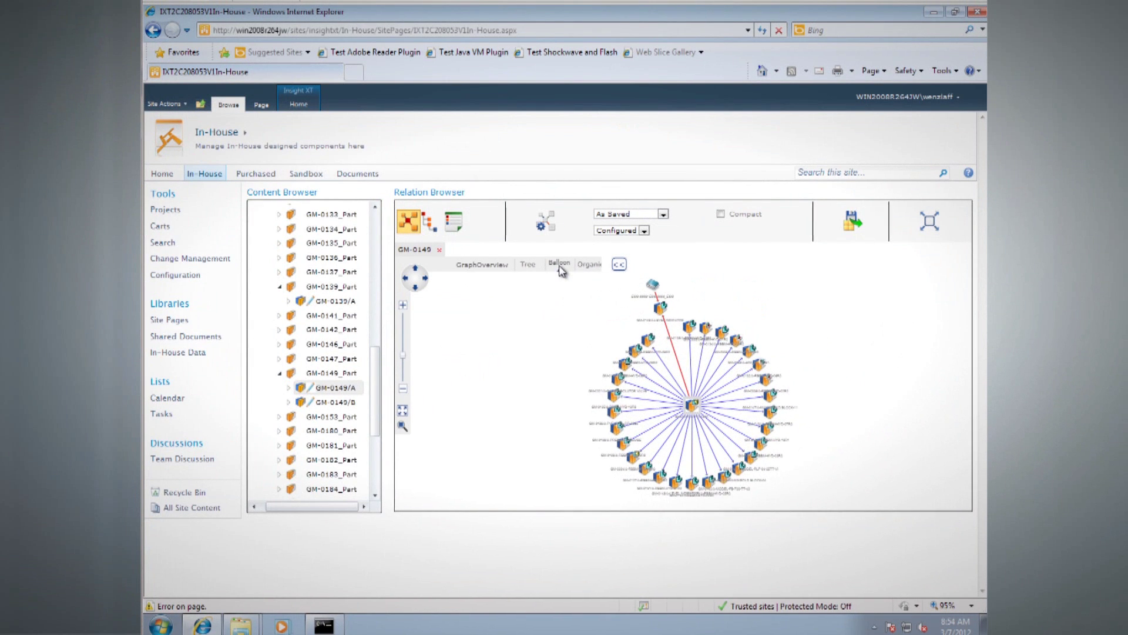
{"action": "left_click", "coordinate": [528, 264]}
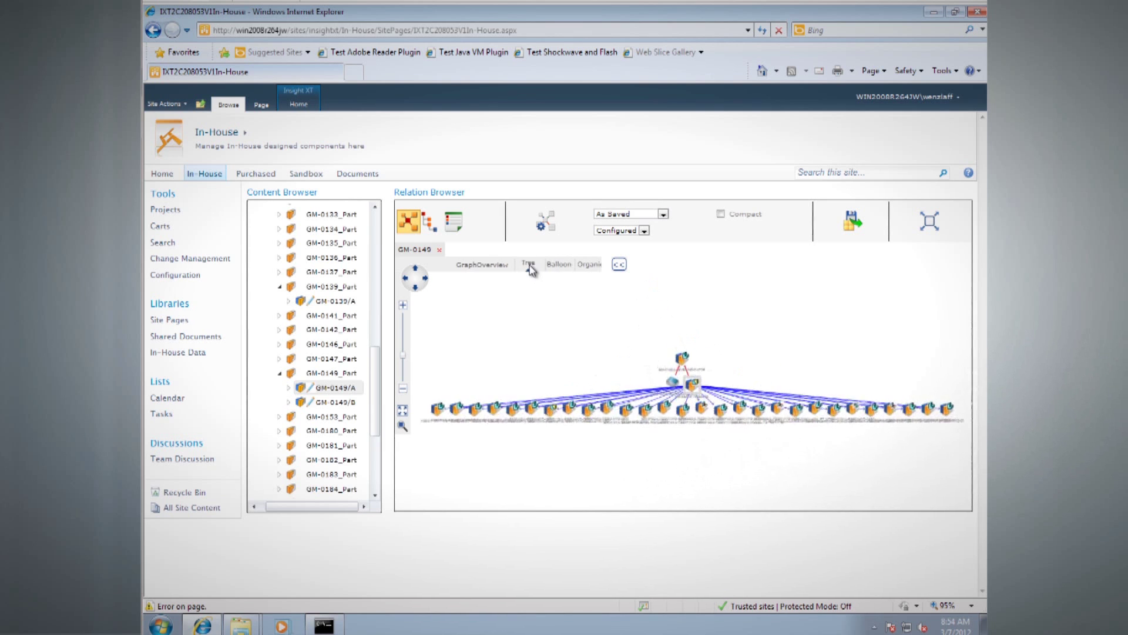
{"action": "left_click", "coordinate": [693, 406]}
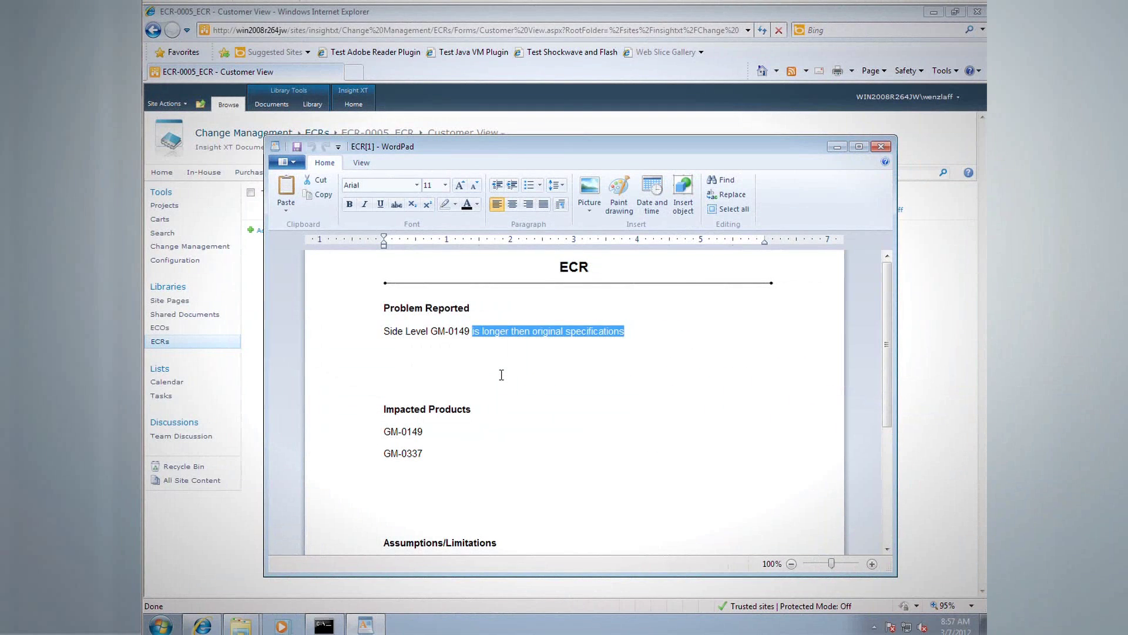
Retype the Problem Reported line to say Side Level GM-0149 has been revised
{"action": "type", "text": "has bee"}
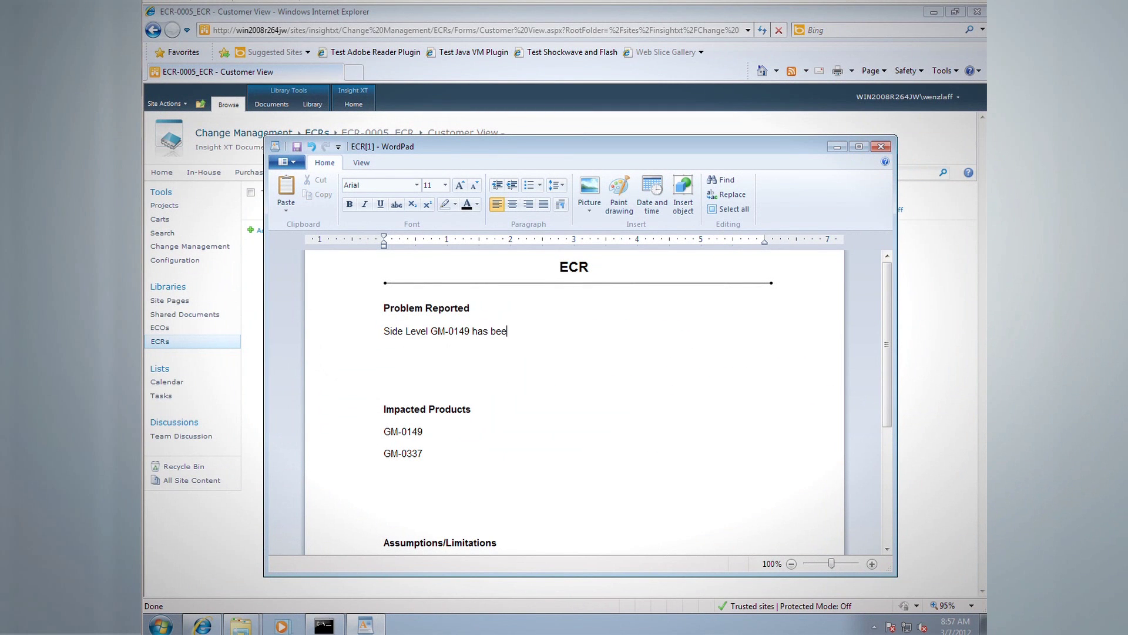
{"action": "type", "text": "n revised. GM"}
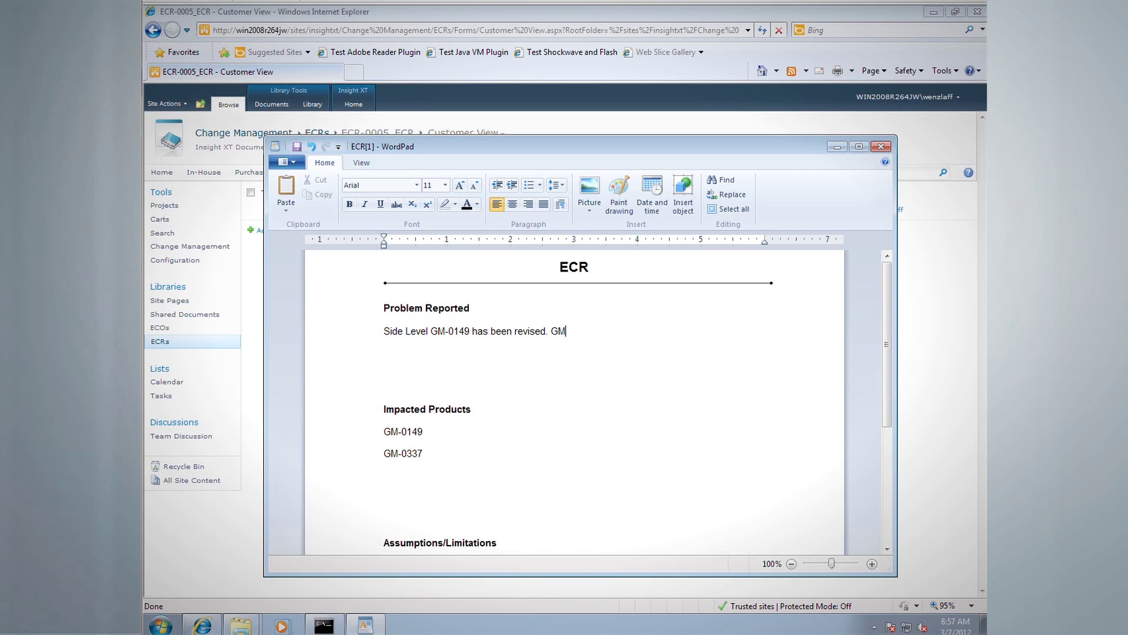